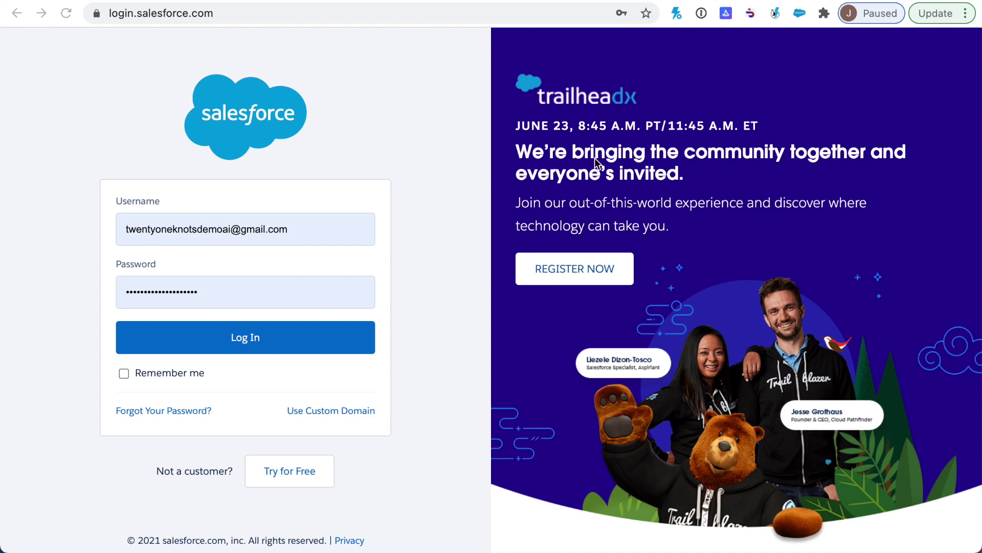
Switch to the custom-domain login page whose right pane shows the Tweets feed.
key("ctrl+Tab")
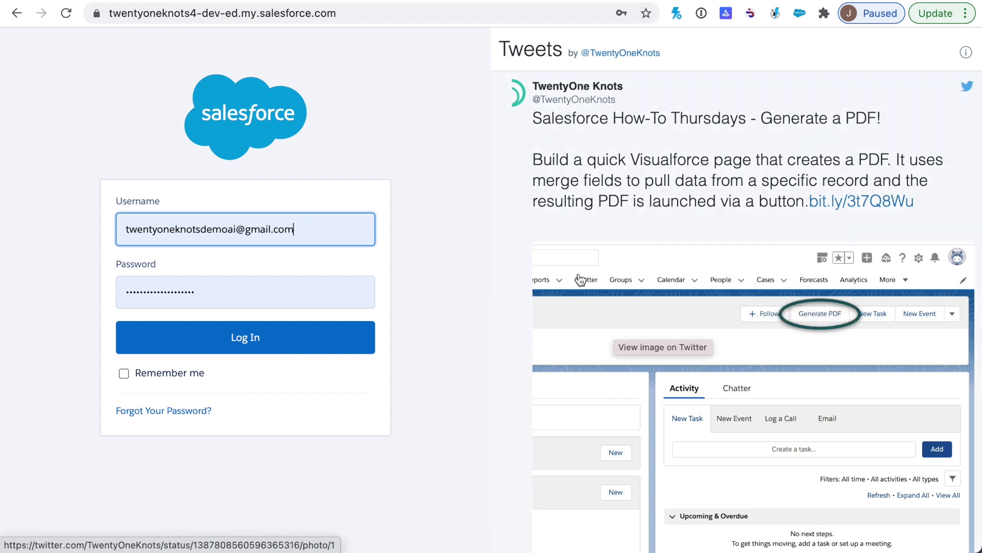
Scroll down and back up through the Tweets feed on the login page.
scroll(737, 278, "down", 10)
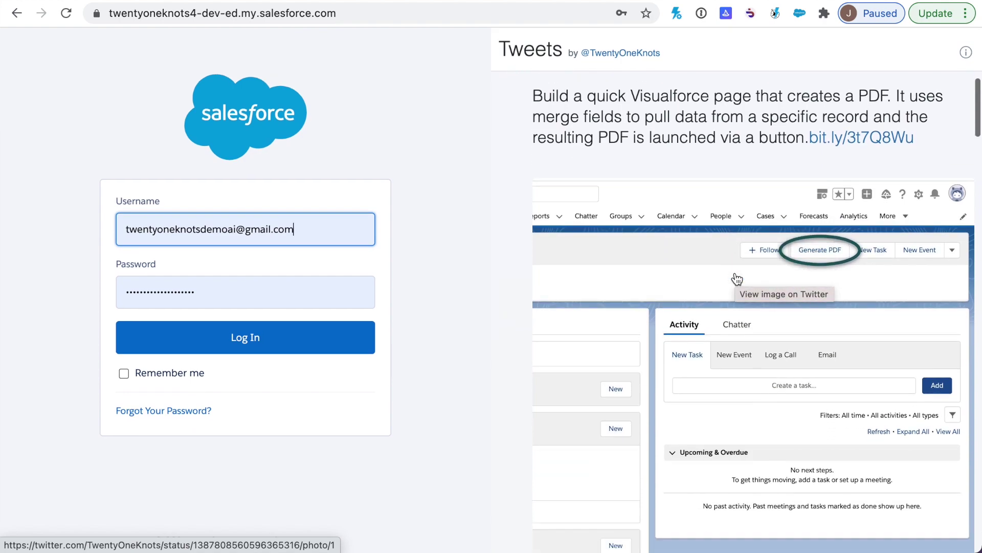
scroll(737, 279, "up", 10)
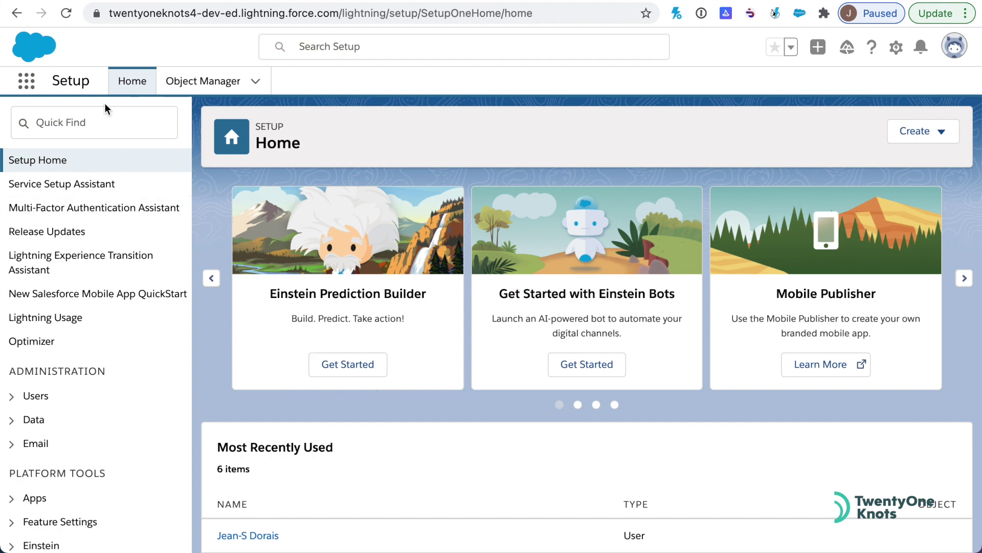
Find Visualforce Pages through a Quick Find search for 'visual' and start a new page.
left_click(107, 121)
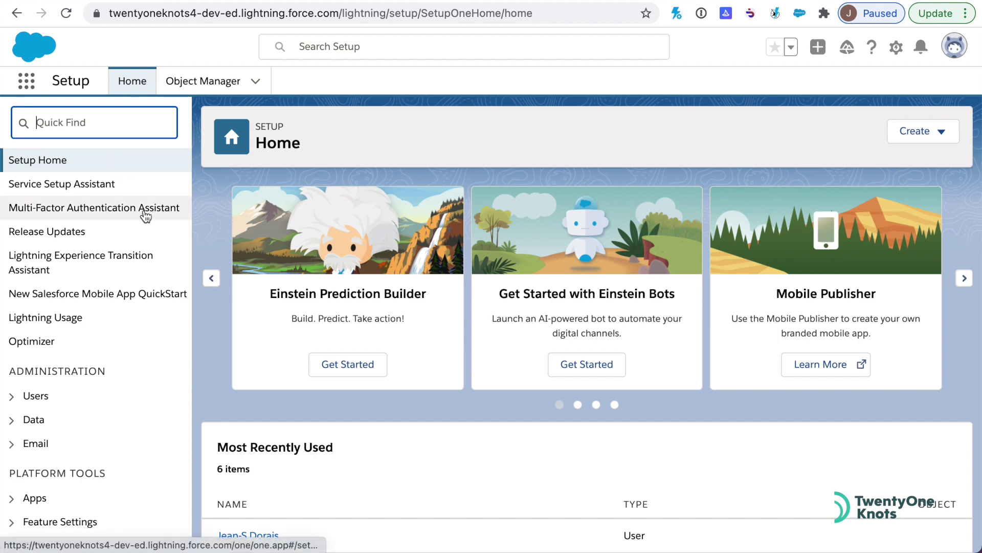
type("vis")
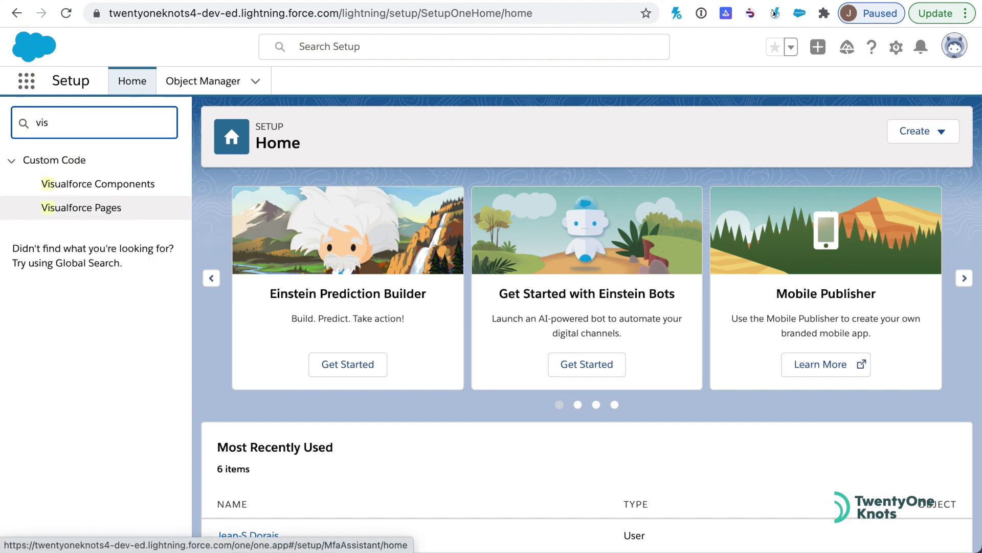
type("ual")
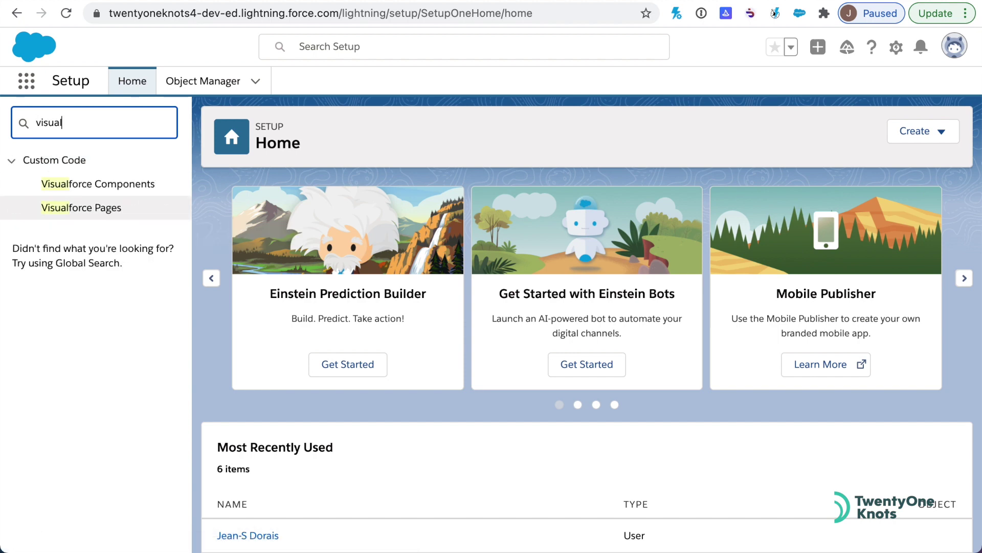
left_click(101, 210)
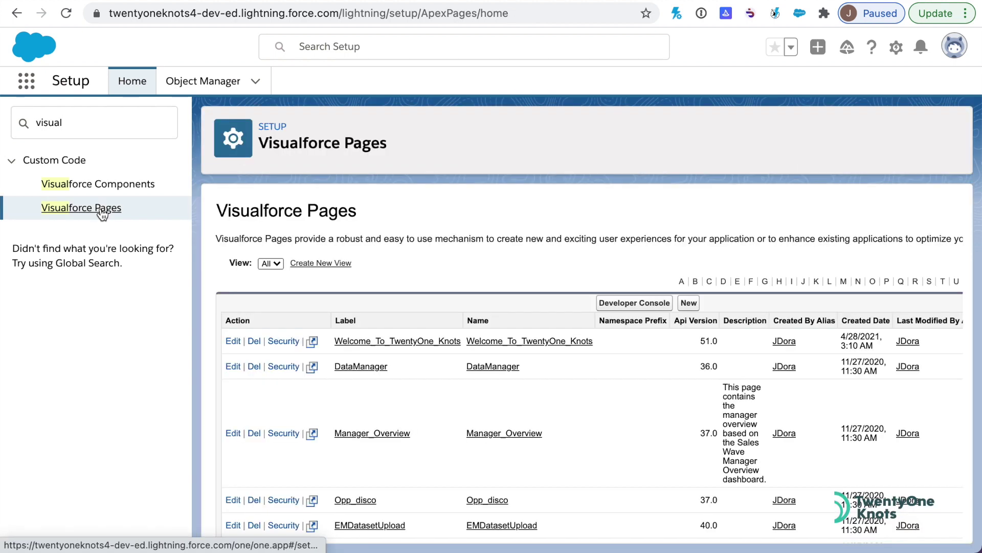
left_click(691, 303)
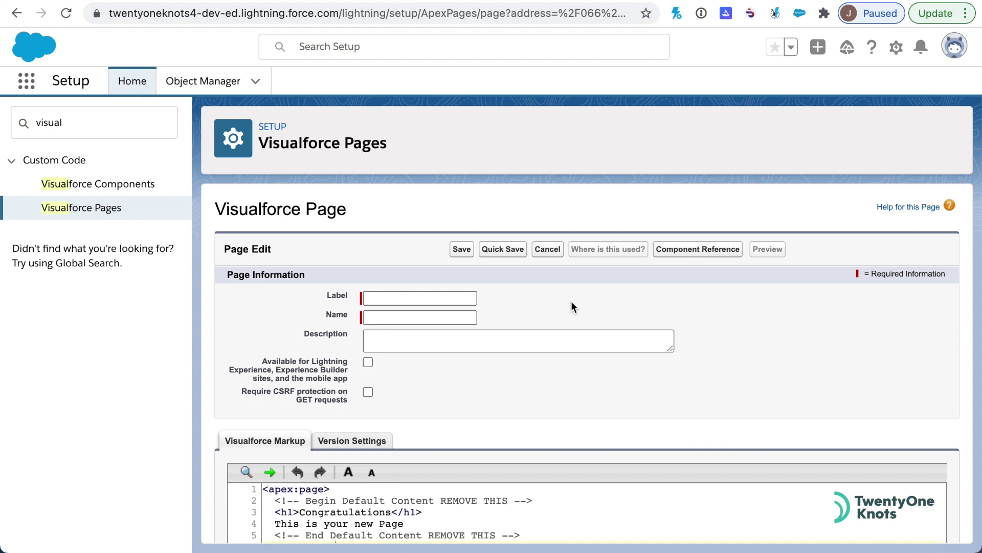
Set label and name to 'Twitter Feed' and description to 'Displays our Twitter feed!'.
left_click(414, 290)
type("T")
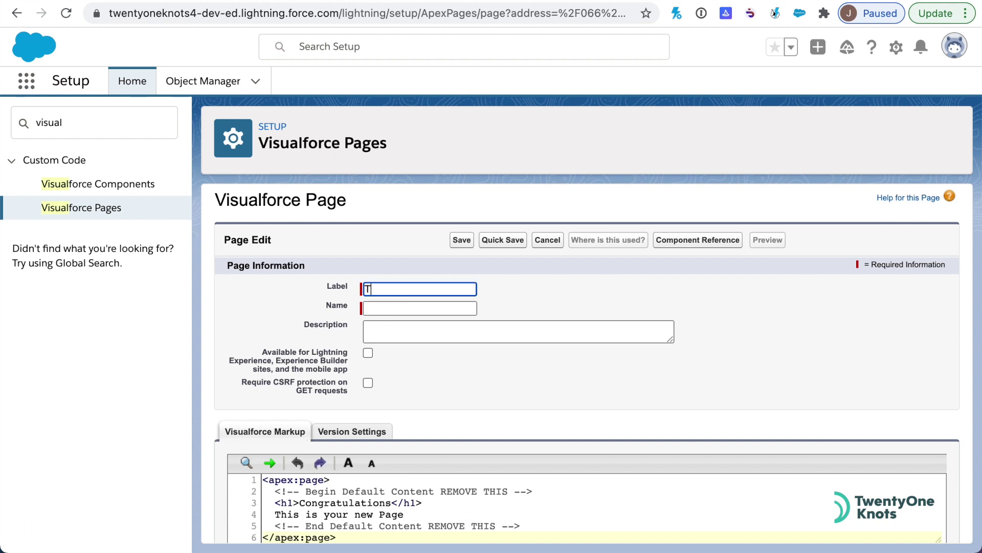
type("witter Feed")
key("Tab")
left_click(412, 326)
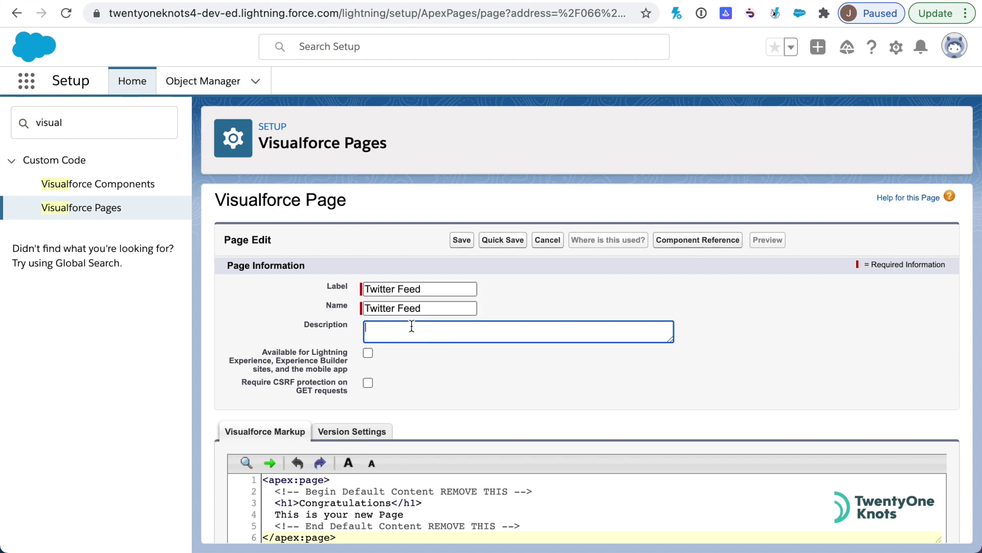
type("Displays our tTwitter feed")
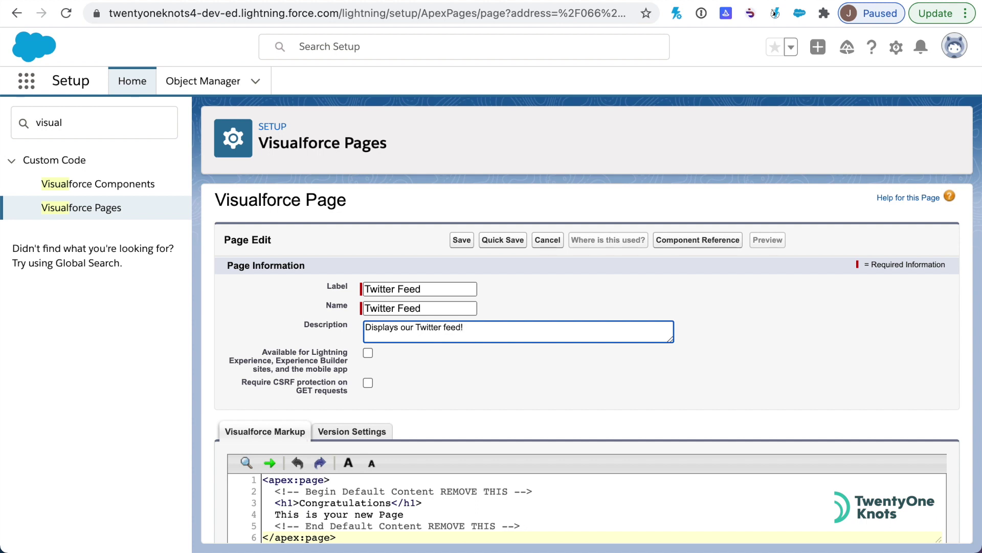
type("!")
Replace the default placeholder markup with the pasted Twitter timeline code.
scroll(433, 373, "down", 3)
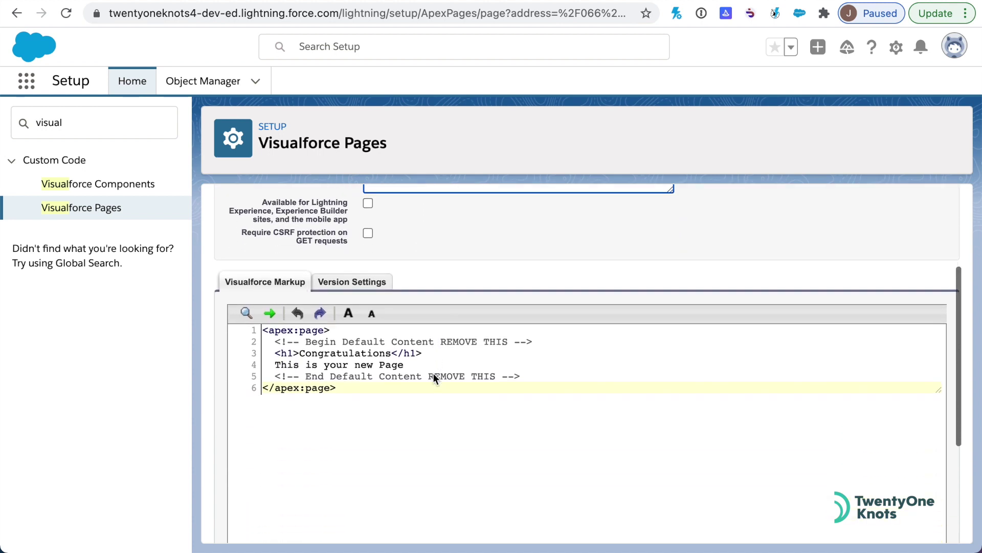
scroll(432, 378, "down", 1)
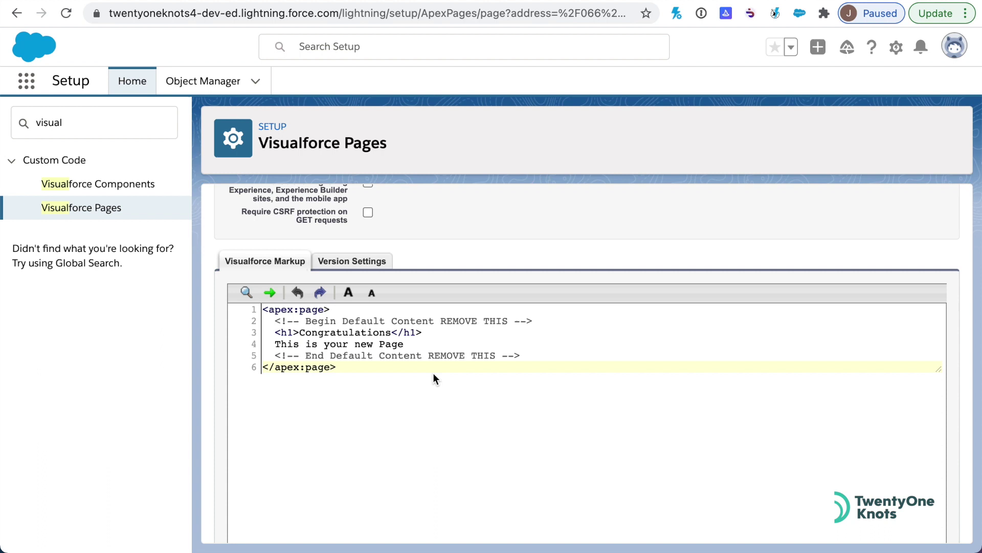
left_click_drag(337, 367, 227, 309)
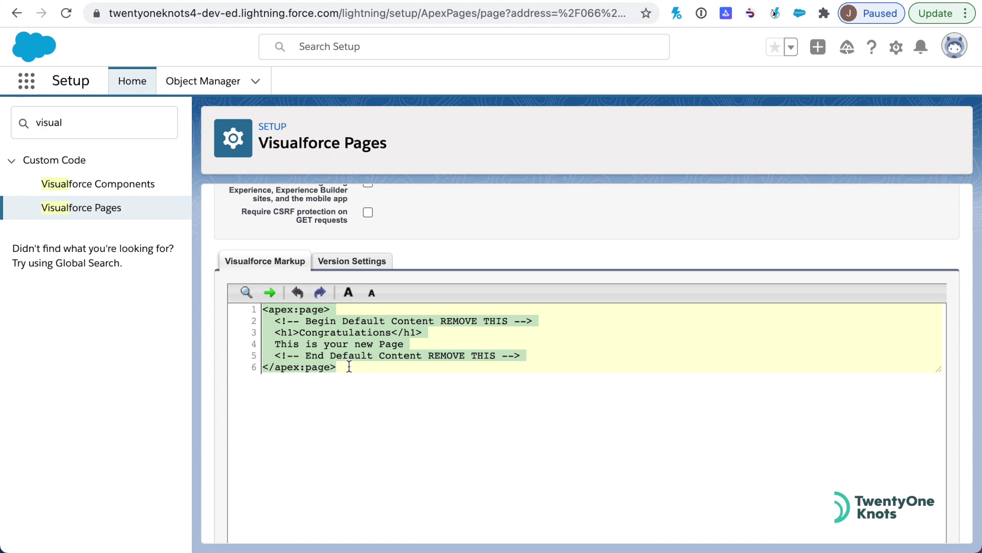
type("<!-- This is used as a page on the Site to display --> <!-- the organization's twitter feed.              --> <apex:page     showHeader=\"false\"     sidebar=\"false\"     lightningStylesheets=\"true\" >     <a class=\"twitter-timeline\"         data-height=\"1000\"         href=\"https://twitter.com/<<Handle>>?ref_src=twsrc%5Etfw\">         <<Default Text>     </a>     <script         src=\"https://platform.twitter.com/widgets.js\"         charset=\"utf-8\"         async=\"true\">     </script> </apex:page>")
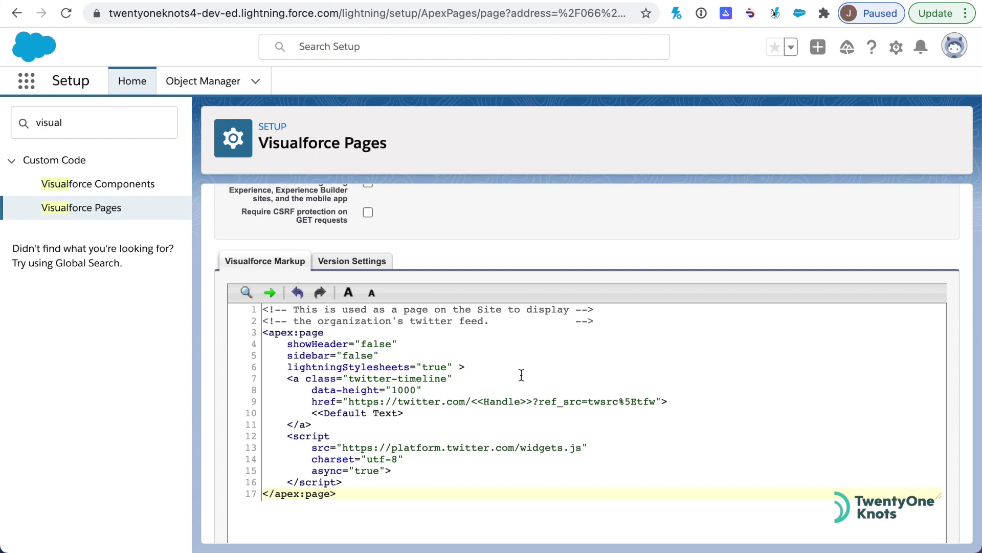
Fill in the handle twentyoneknots and link text 'TwentyOne Knots Twitter Feed'.
left_click_drag(471, 401, 533, 402)
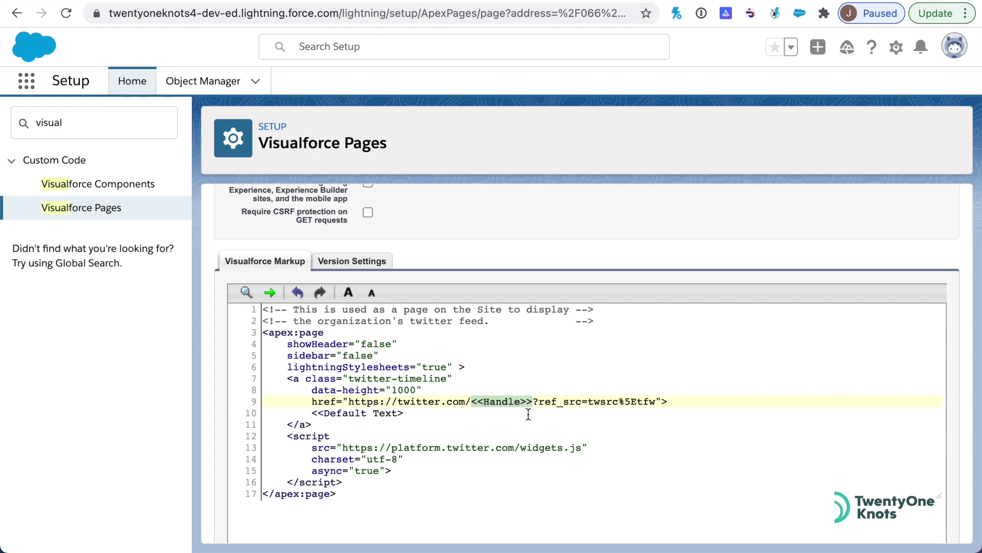
type("twentyoneknots")
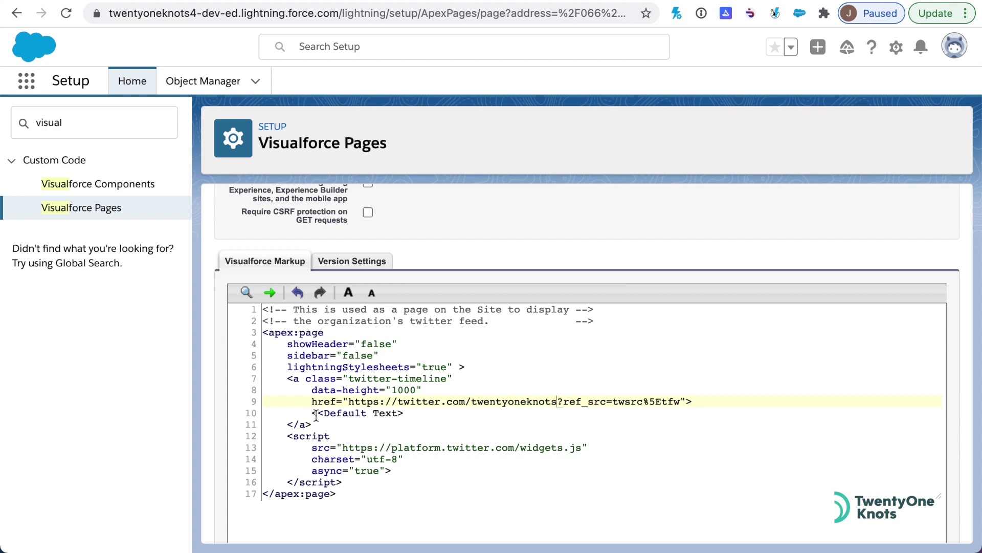
left_click_drag(315, 417, 404, 417)
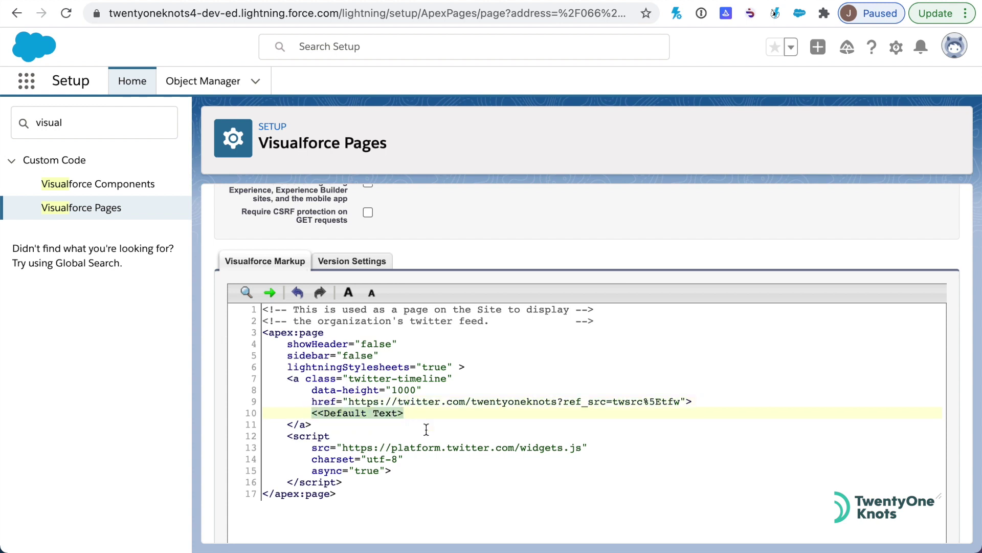
type("Twent")
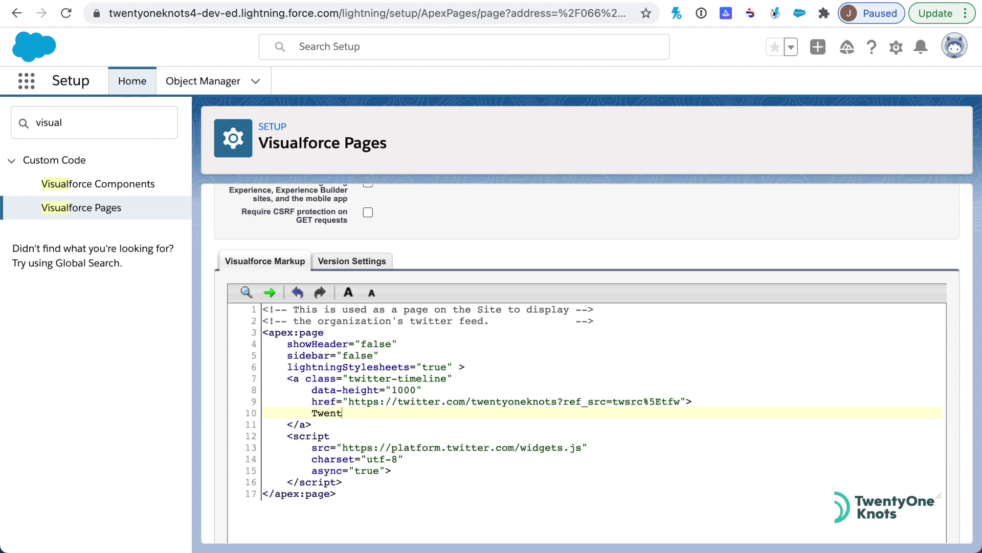
type("yOne Knots Twitter Feed")
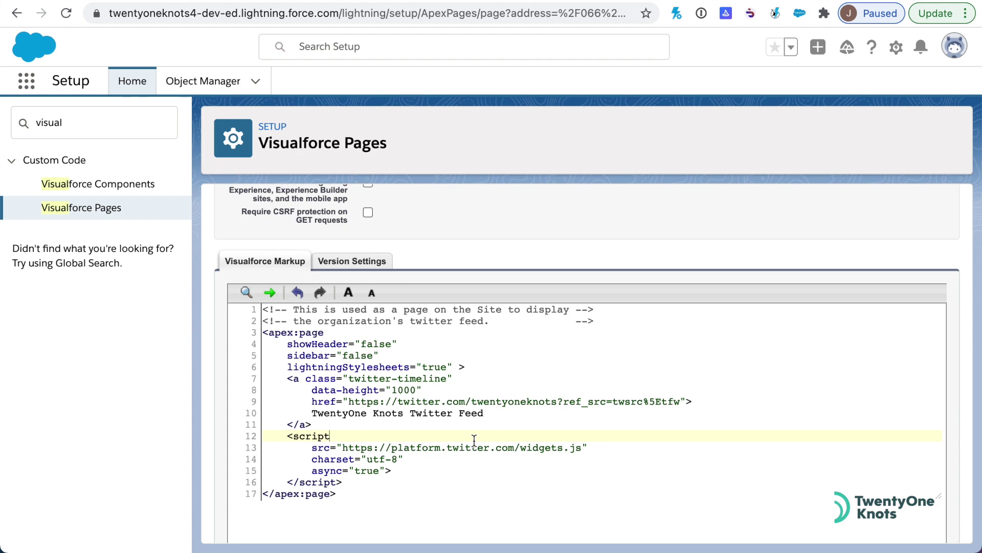
scroll(474, 440, "down", 3)
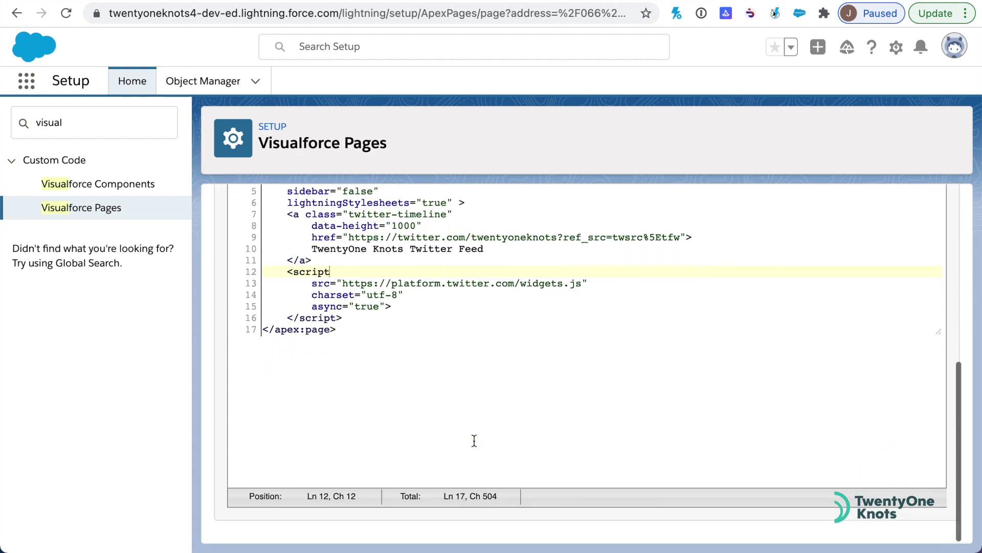
Save the page, correcting label and name to Twitter_Feed after the name error.
scroll(475, 441, "up", 7)
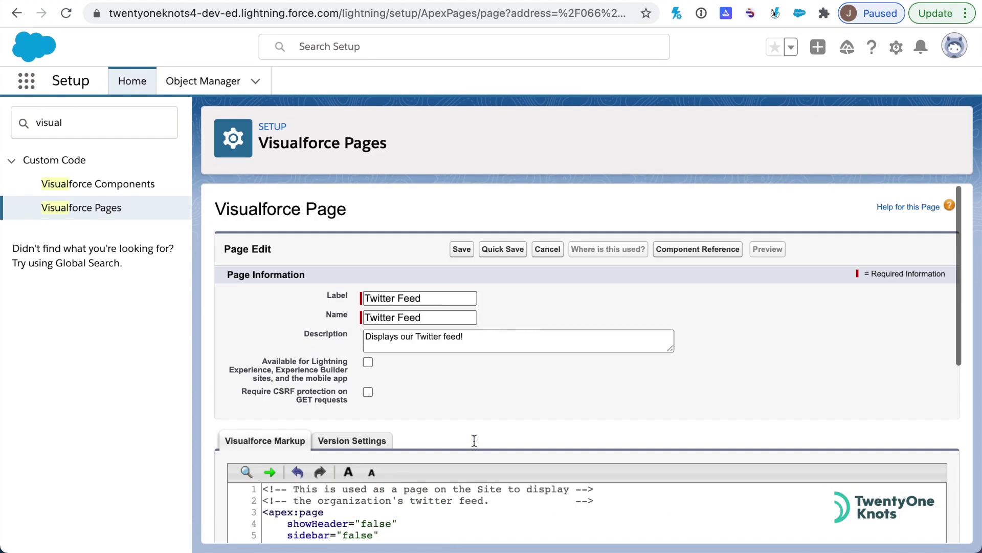
left_click(461, 249)
scroll(510, 330, "down", 3)
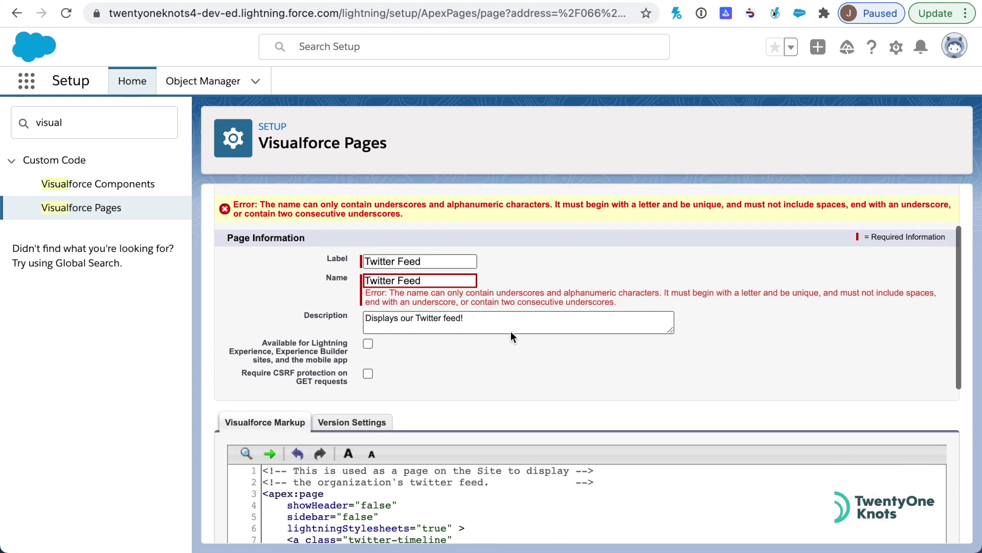
left_click(399, 260)
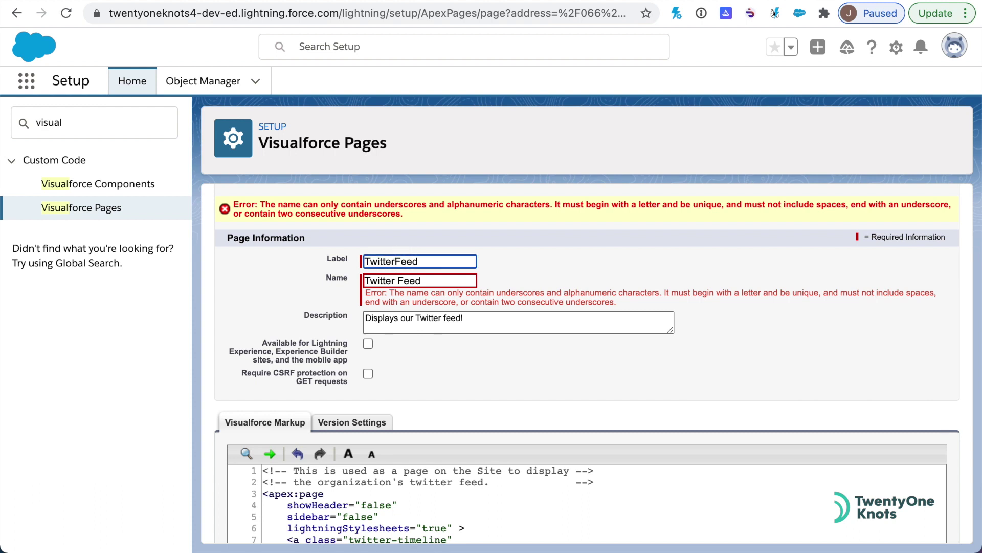
type("_")
left_click(400, 281)
key("BackSpace")
type("_")
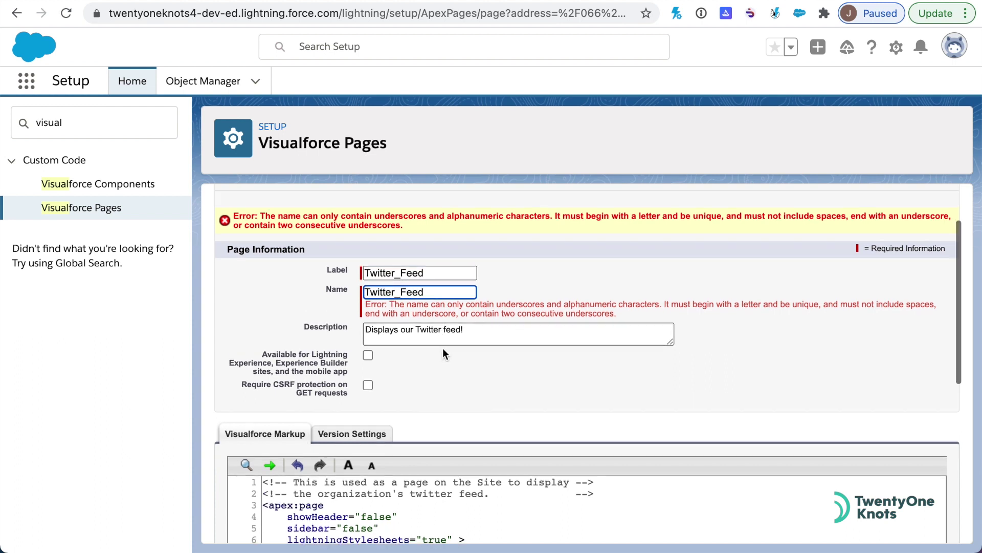
scroll(443, 348, "up", 2)
left_click(461, 247)
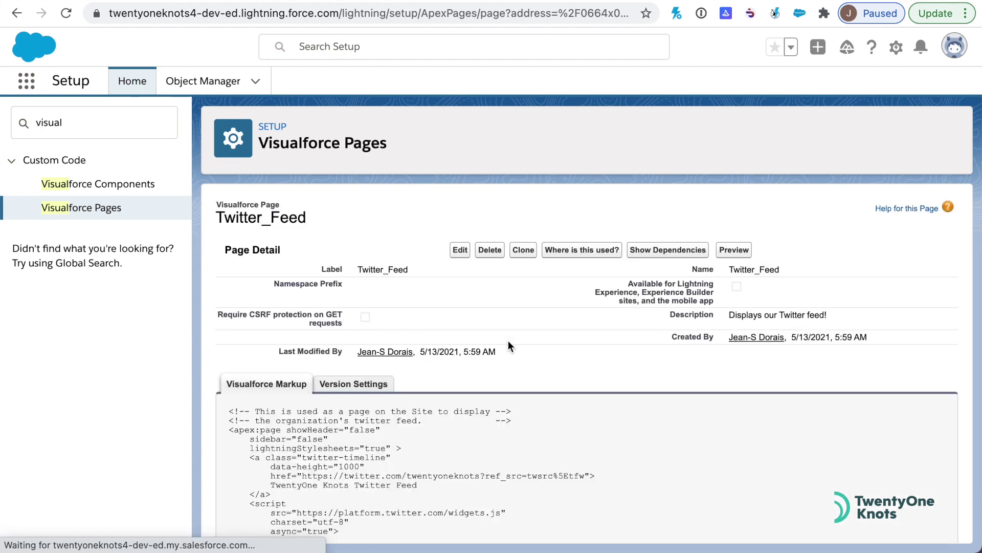
scroll(508, 340, "down", 3)
scroll(508, 336, "up", 3)
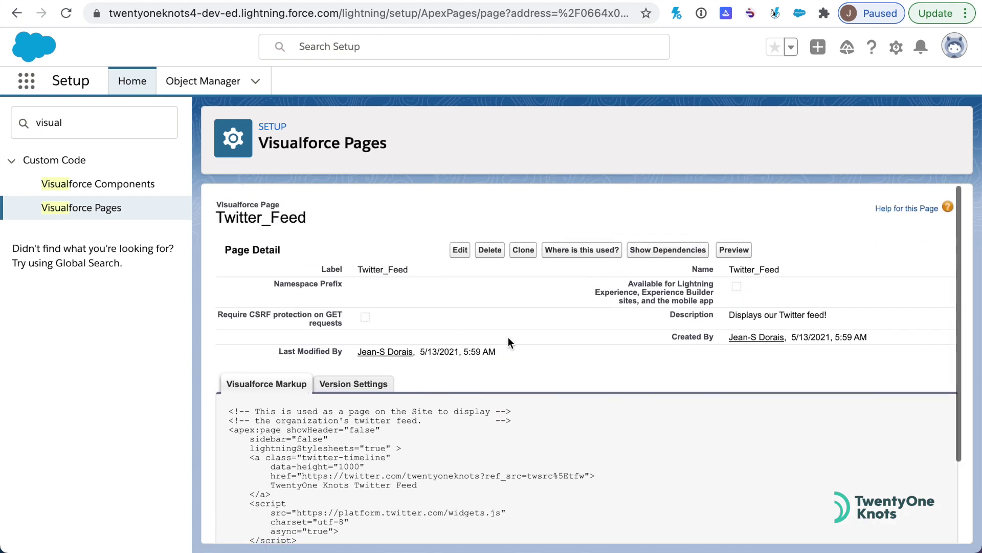
Preview the saved Twitter_Feed page and scroll through the TwentyOne Knots tweets.
left_click(745, 246)
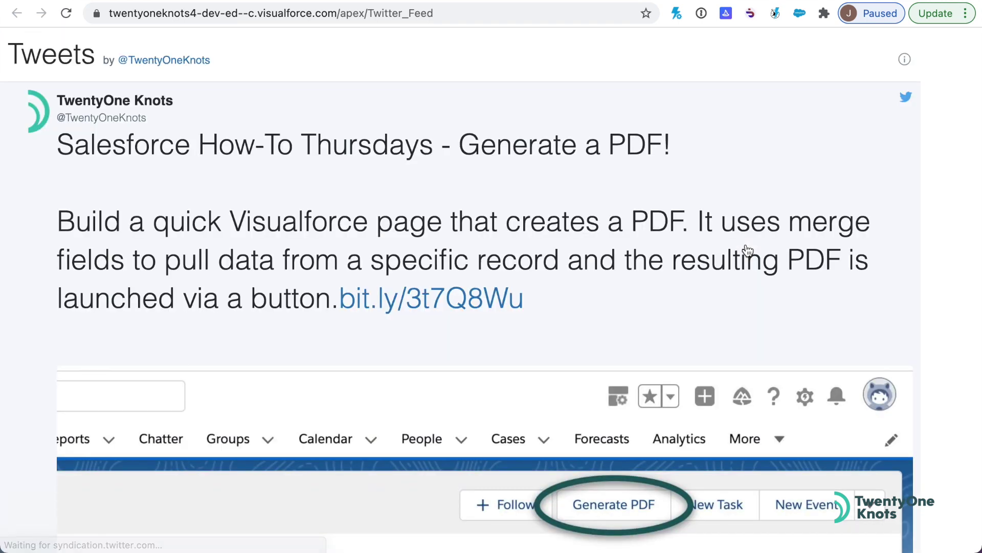
scroll(747, 250, "down", 3)
scroll(747, 249, "down", 10)
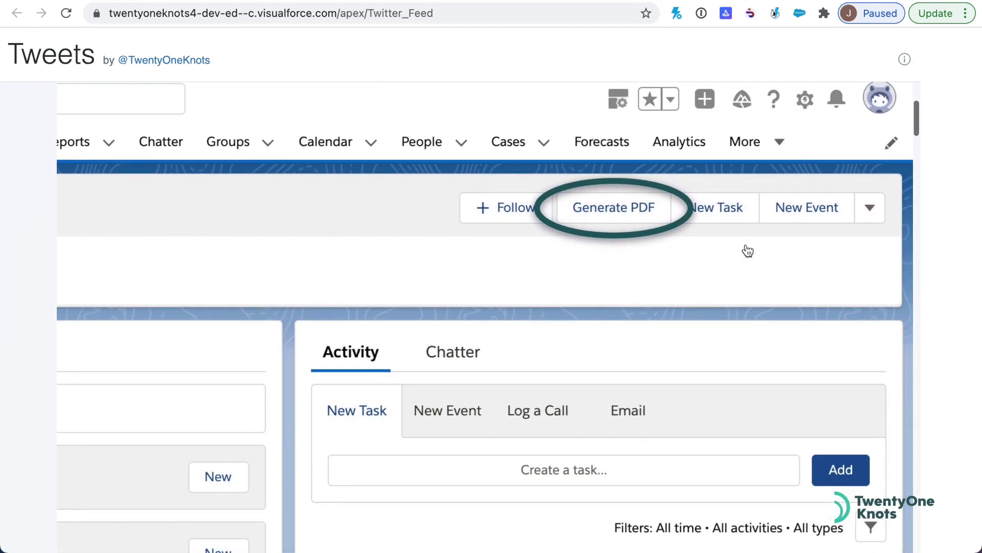
scroll(748, 250, "down", 10)
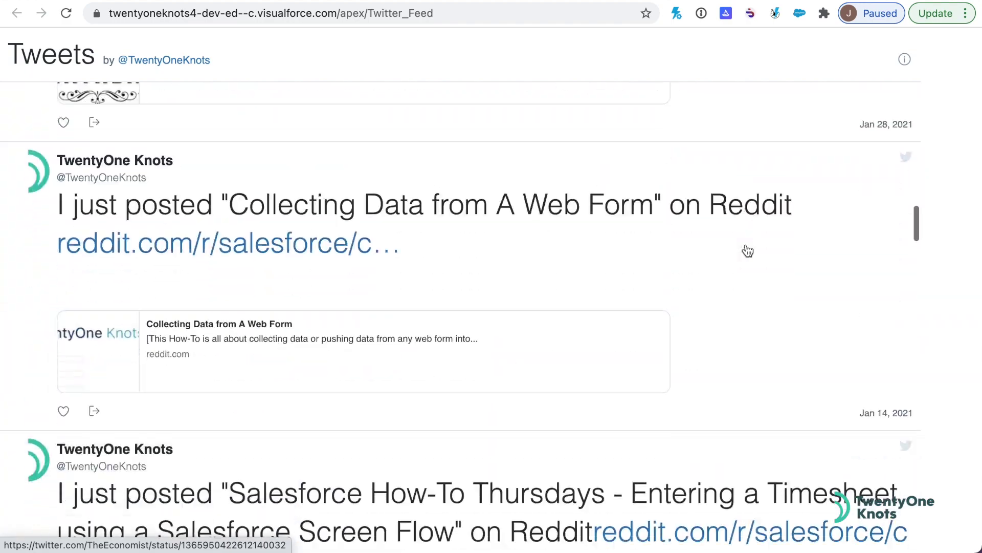
scroll(748, 250, "down", 15)
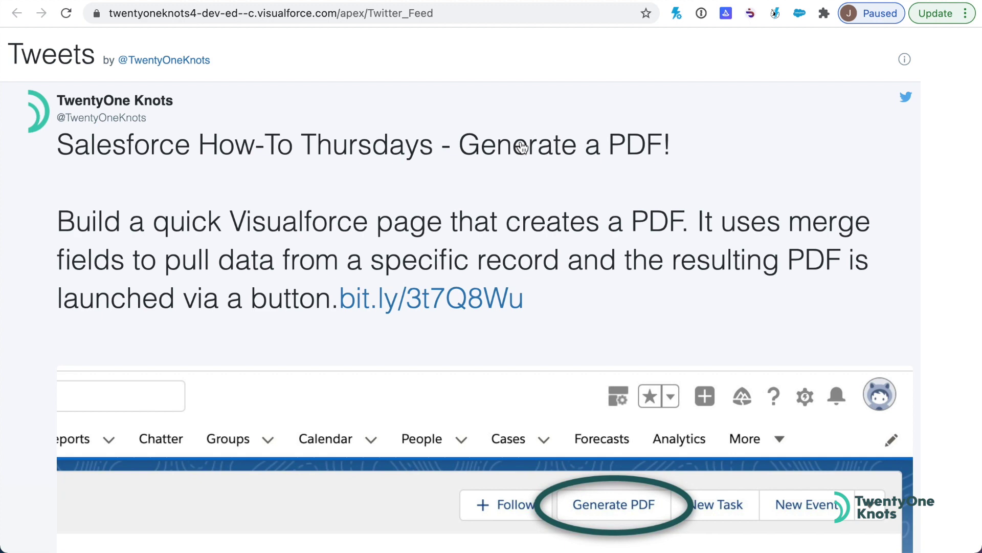
Enable 'Available for Lightning Experience, Experience Builder sites, and the mobile app' on Twitter_Feed and save.
key("super+w")
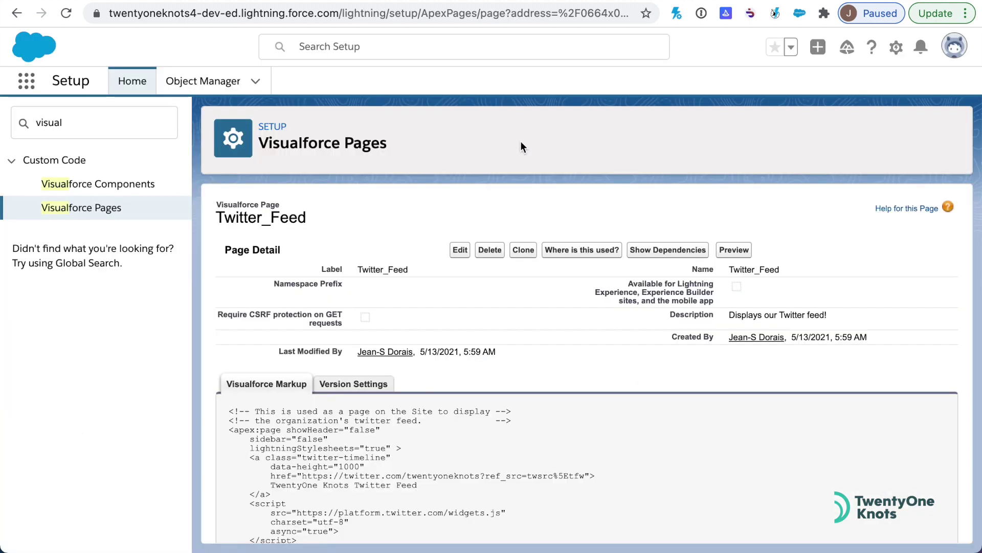
scroll(507, 357, "down", 2)
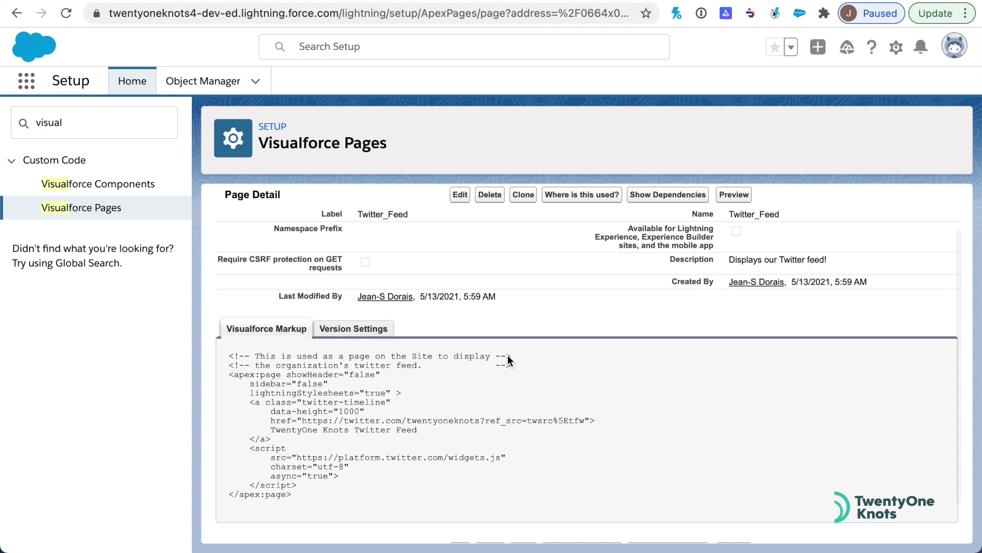
scroll(508, 357, "up", 2)
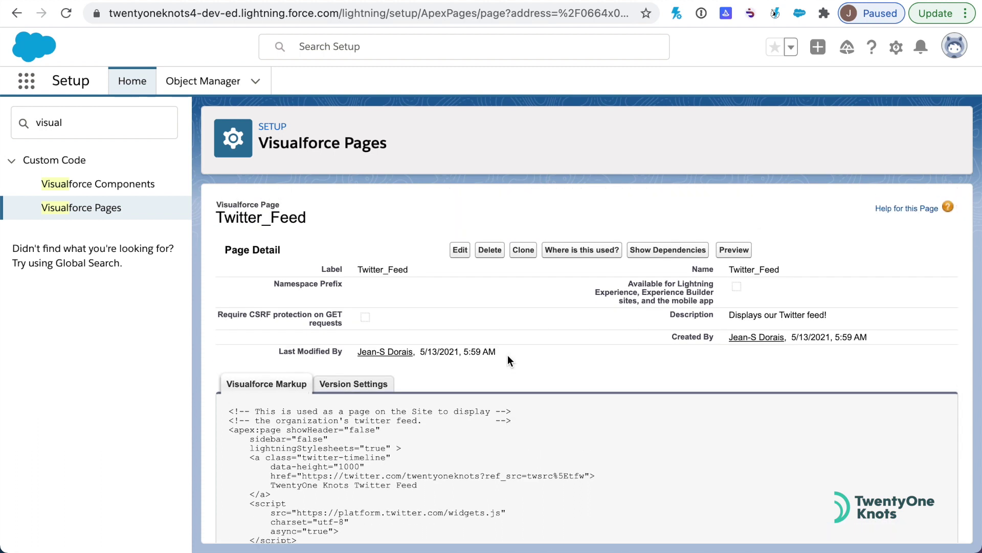
left_click(460, 250)
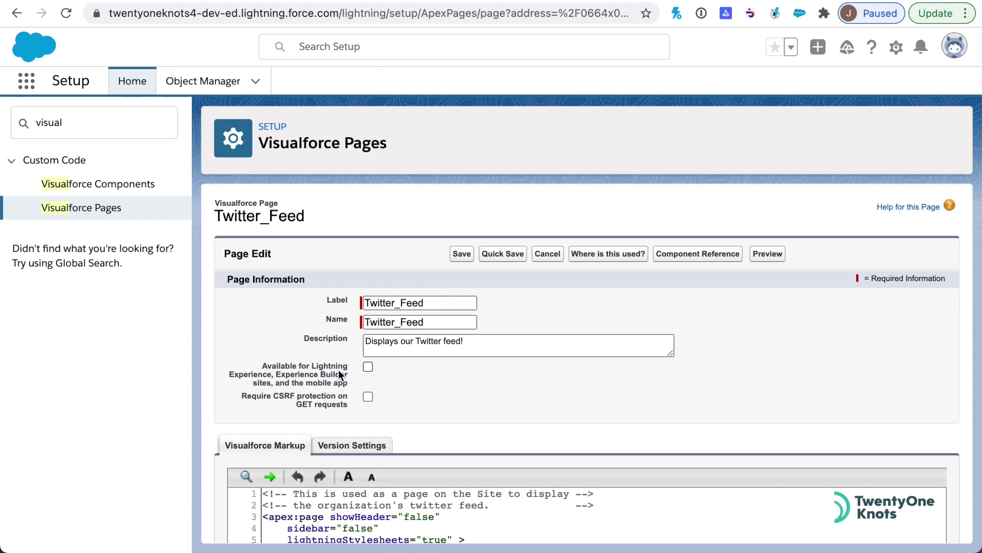
left_click(369, 367)
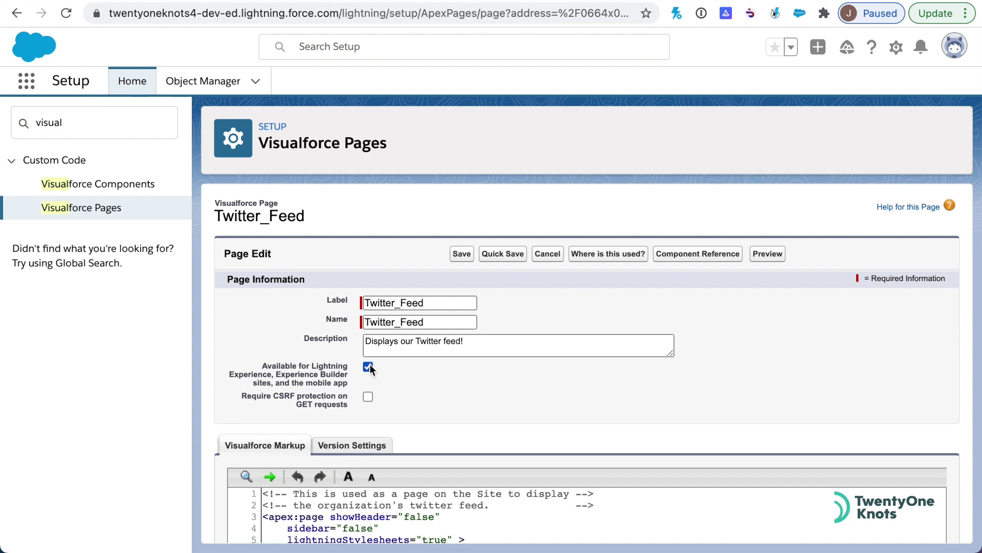
left_click(463, 254)
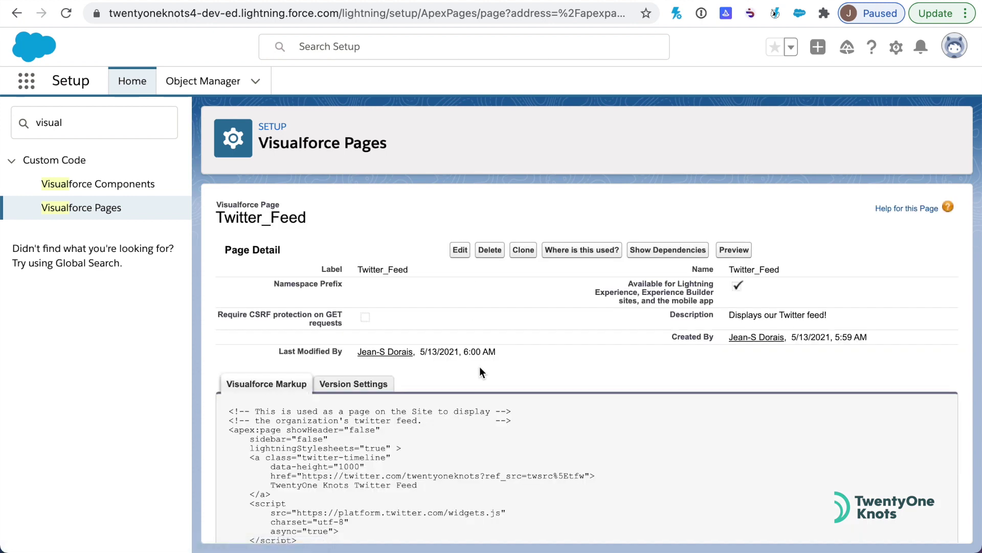
scroll(480, 367, "down", 3)
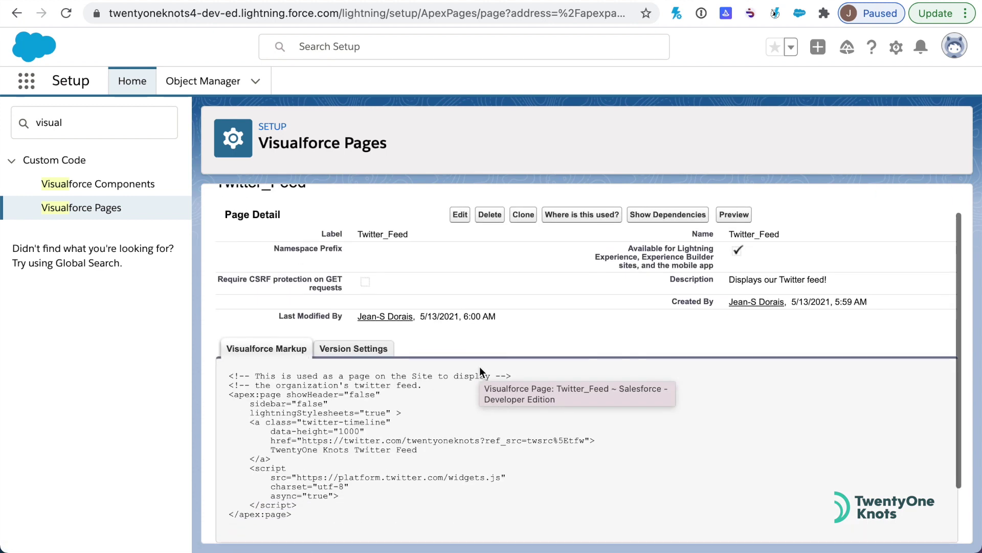
scroll(480, 367, "up", 3)
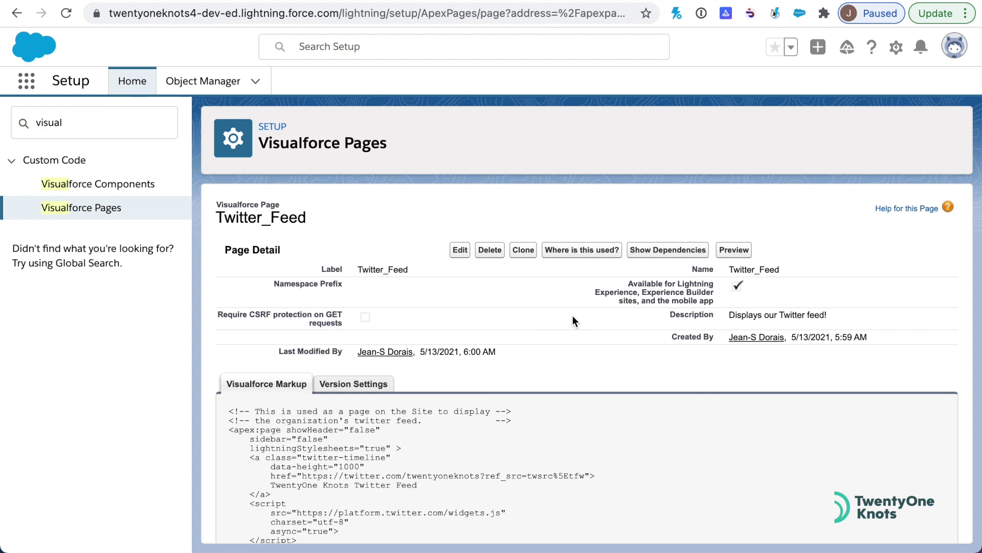
left_click_drag(87, 123, 7, 125)
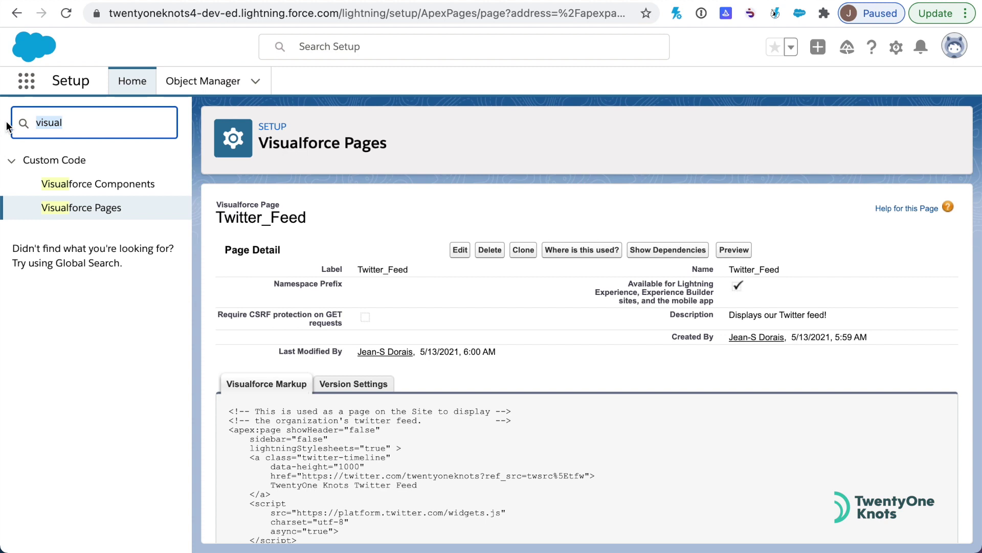
Go to the Sites setup page through a Quick Find search for 'site'.
type("site")
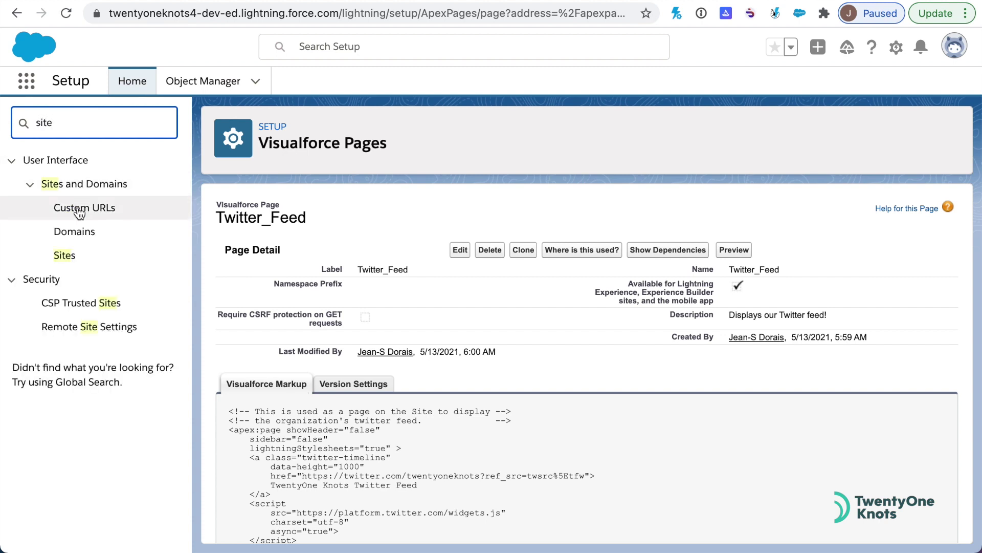
left_click(65, 255)
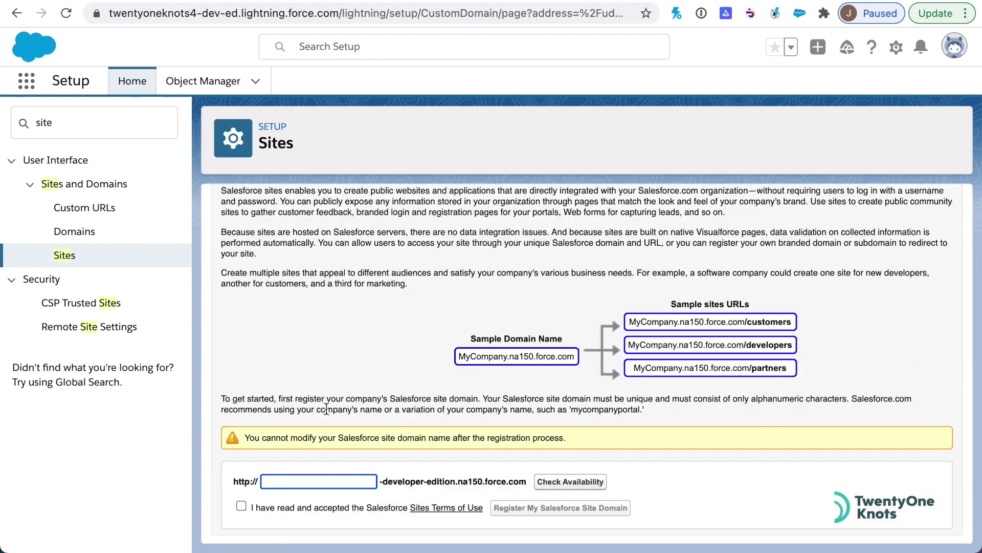
scroll(326, 408, "down", 2)
Enter domain toktwitterfeed, confirm it is available, and accept the Sites terms of use.
type("t")
key("BackSpace")
type("toktwitterfeek")
key("BackSpace")
type("d")
key("super+a")
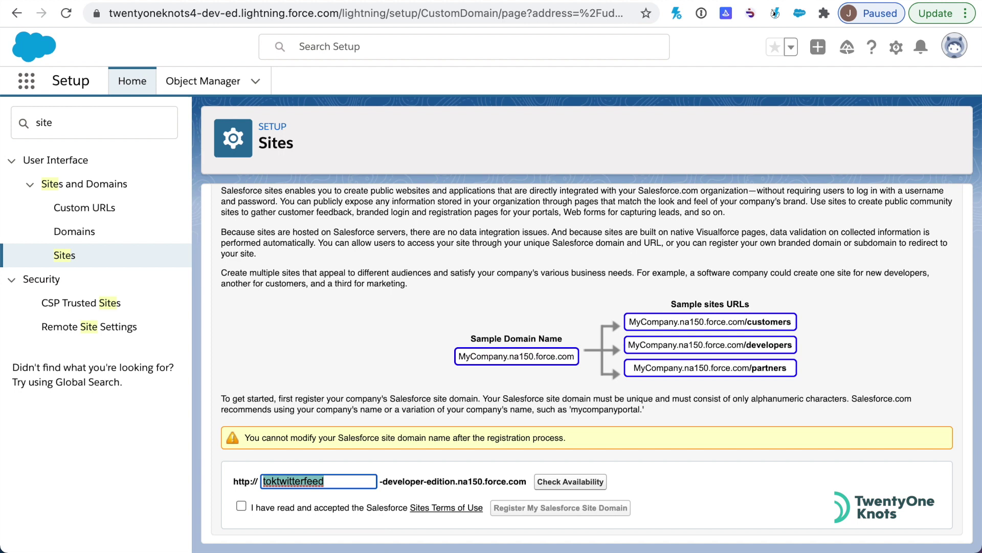
left_click(571, 483)
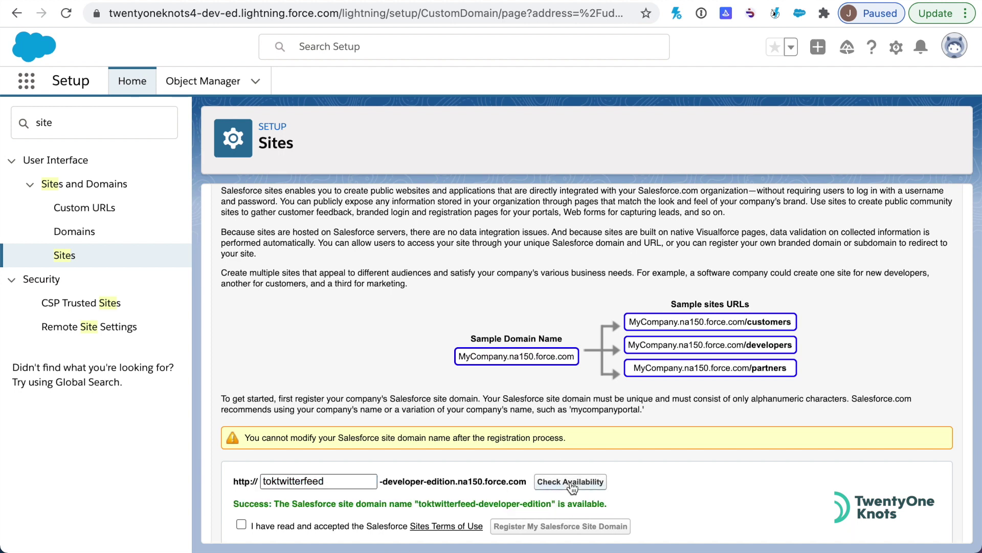
scroll(571, 487, "down", 1)
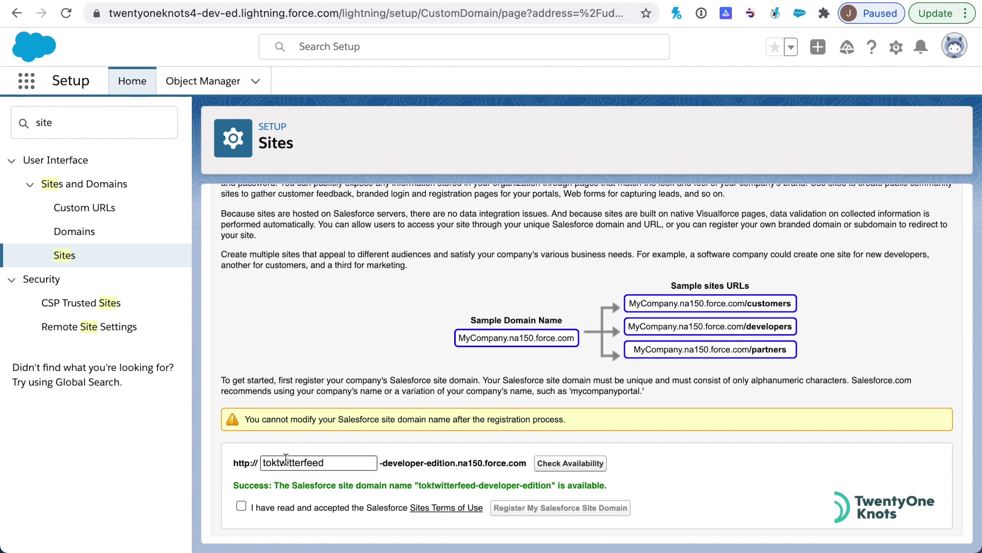
left_click(241, 506)
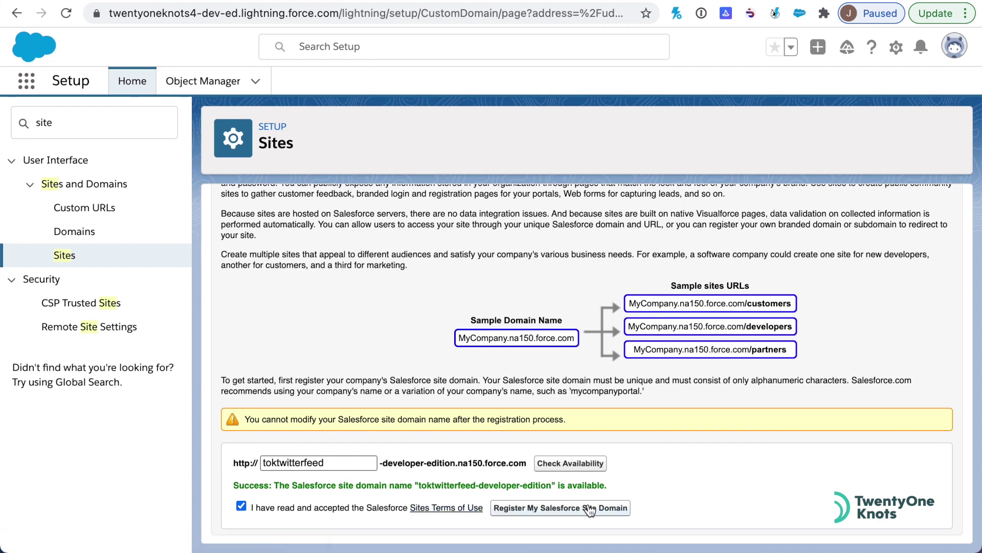
Register and confirm the permanent site domain toktwitterfeed-developer-edition.na150.force.com.
left_click(608, 510)
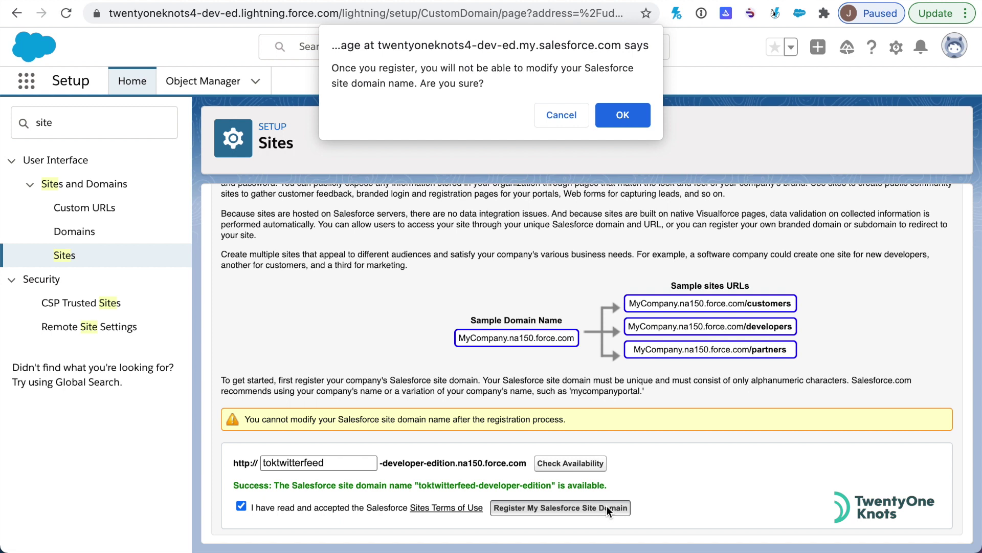
left_click(628, 115)
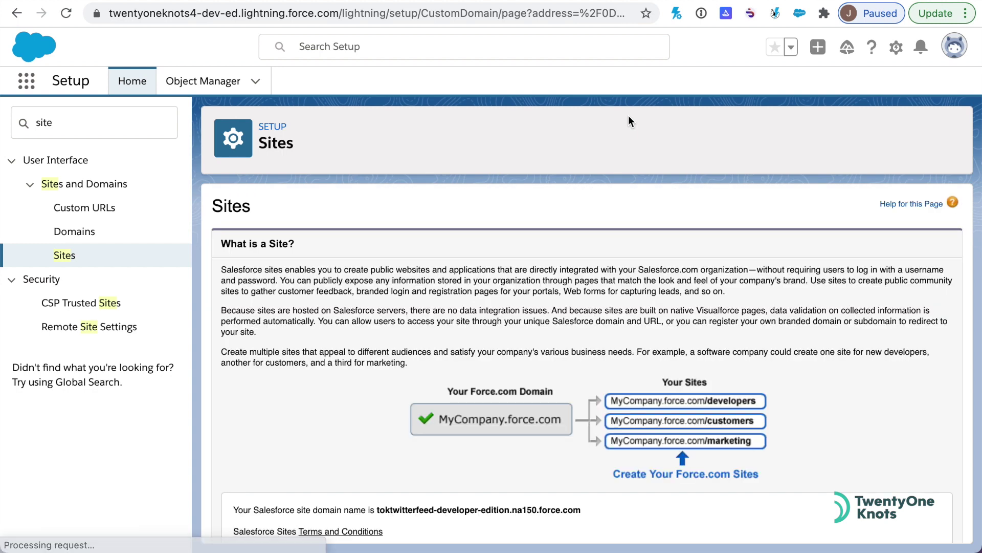
scroll(621, 236, "down", 5)
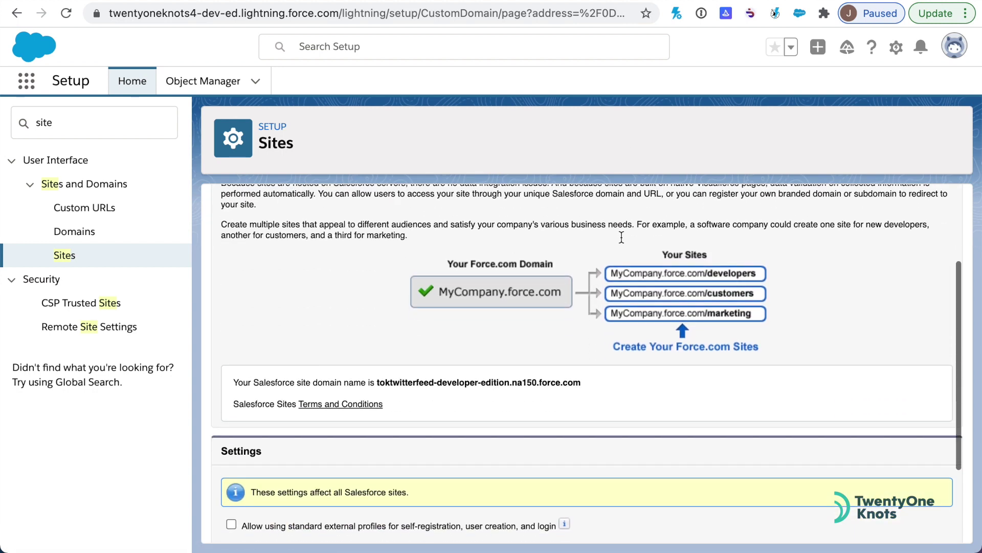
scroll(622, 236, "down", 2)
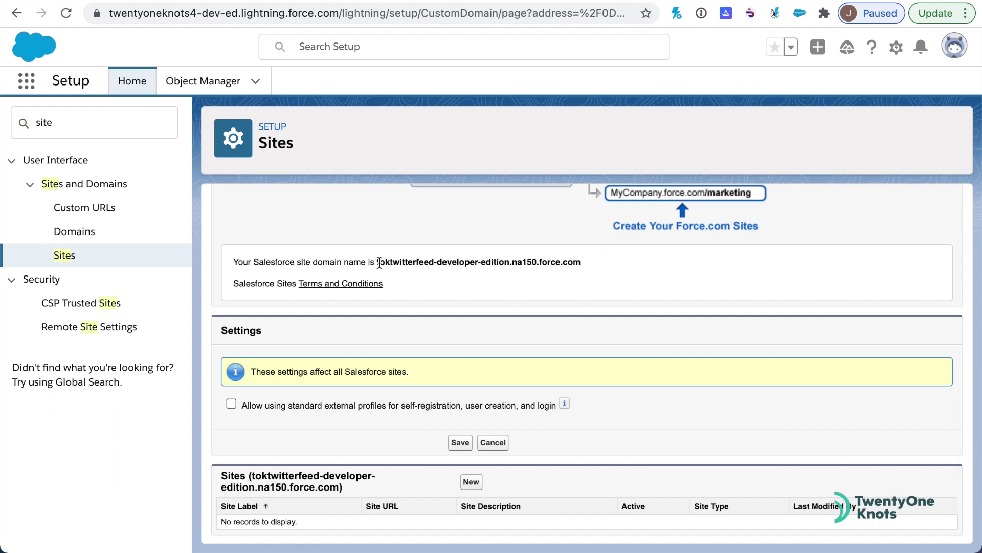
left_click_drag(378, 262, 612, 270)
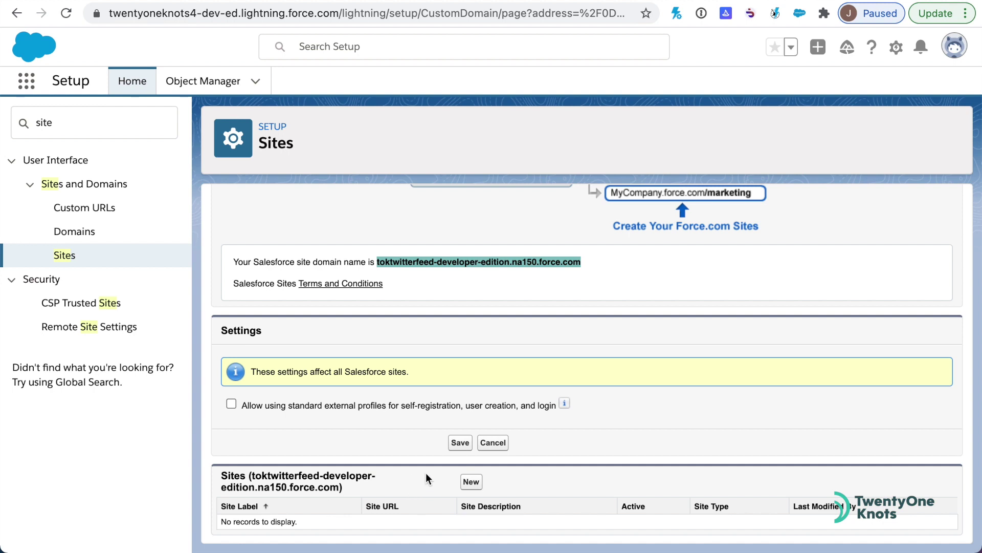
Start a new site labelled 'Twitter Feed' with description 'Displays our company's Twitter feed'.
left_click(471, 483)
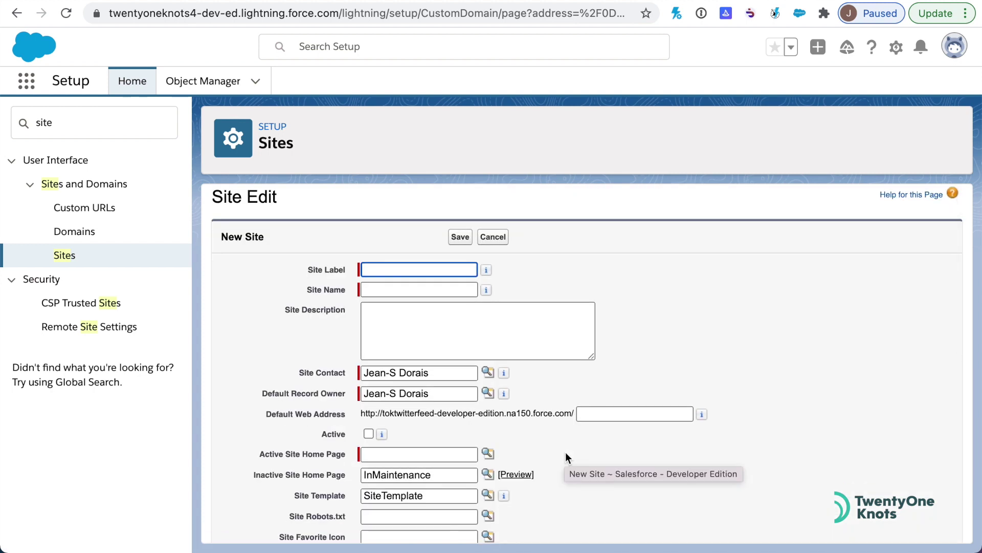
type("Twitte")
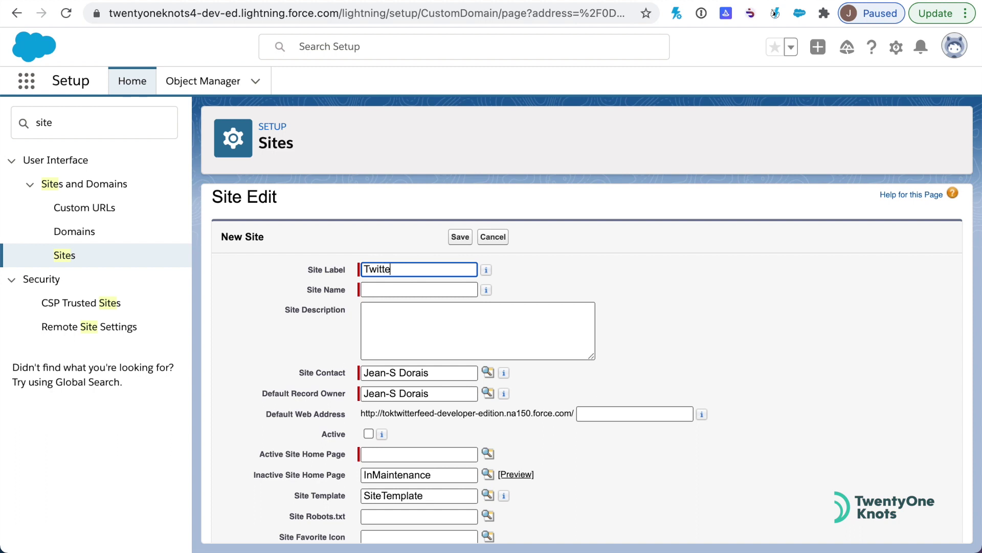
type("r Feed")
key("Tab")
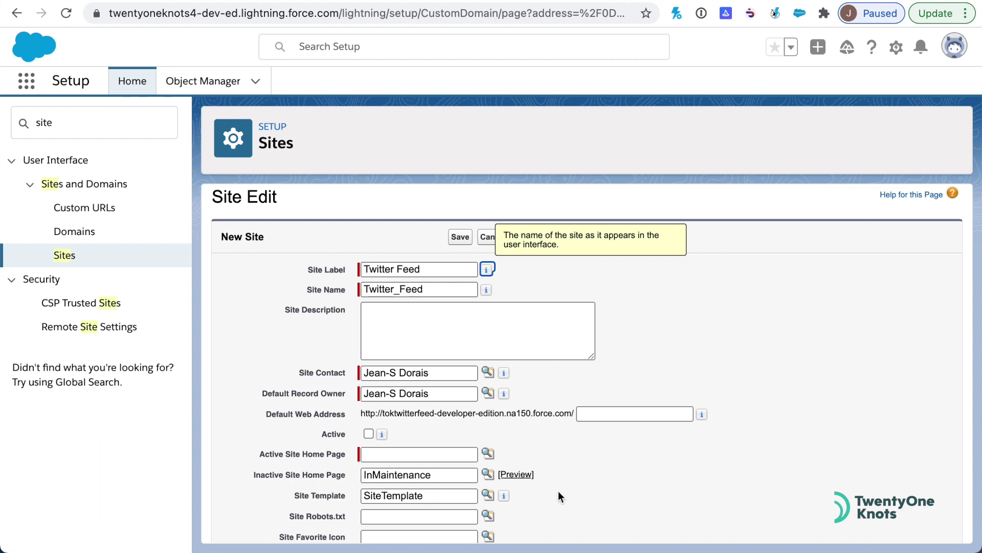
left_click(471, 336)
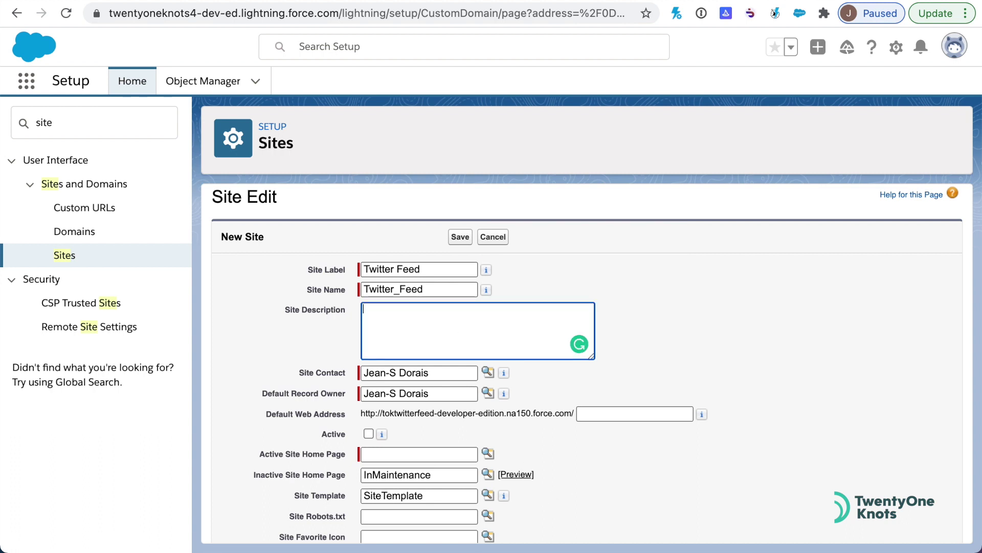
type("Displays our company's Twitt")
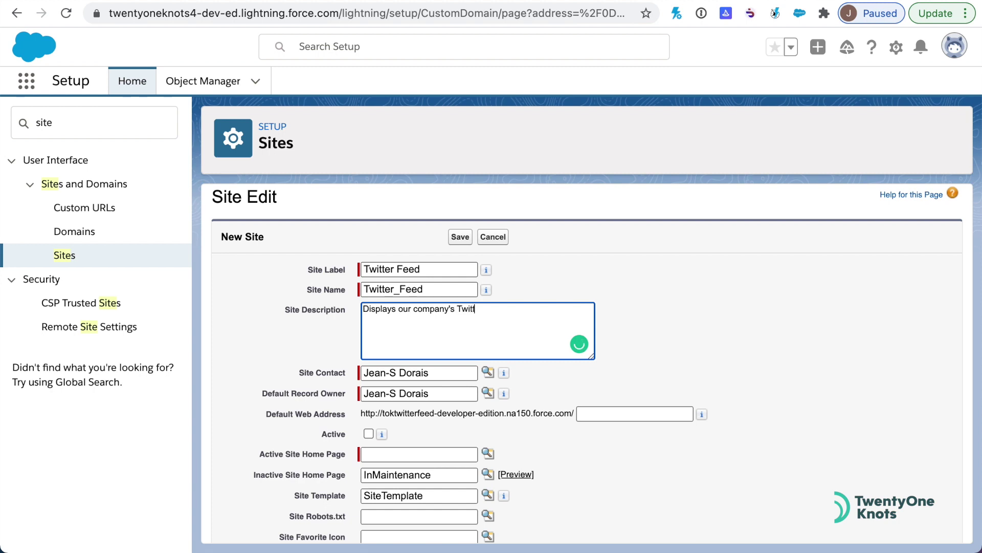
type("er feed")
Enter TwitterFeed as both the default web address and the active site home page.
scroll(521, 446, "down", 2)
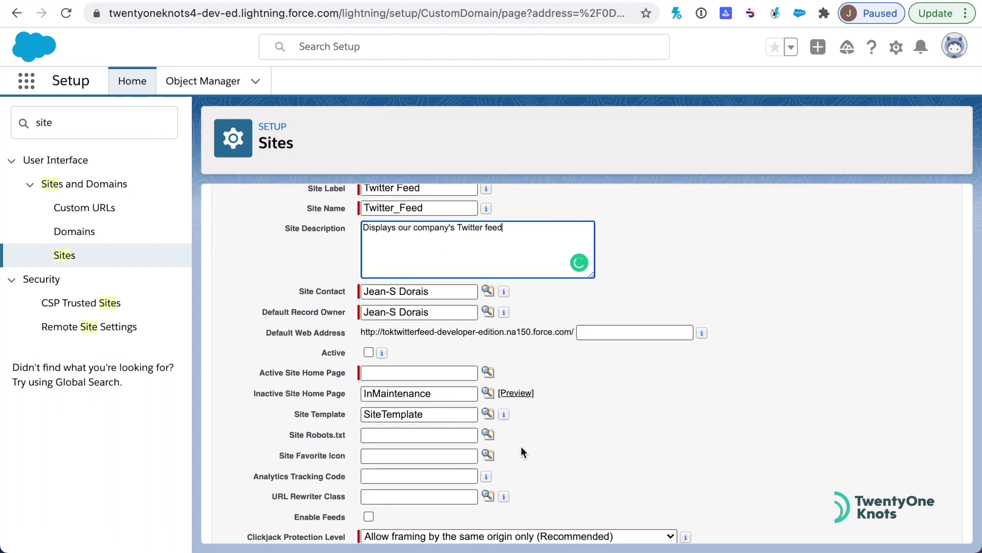
scroll(569, 385, "down", 2)
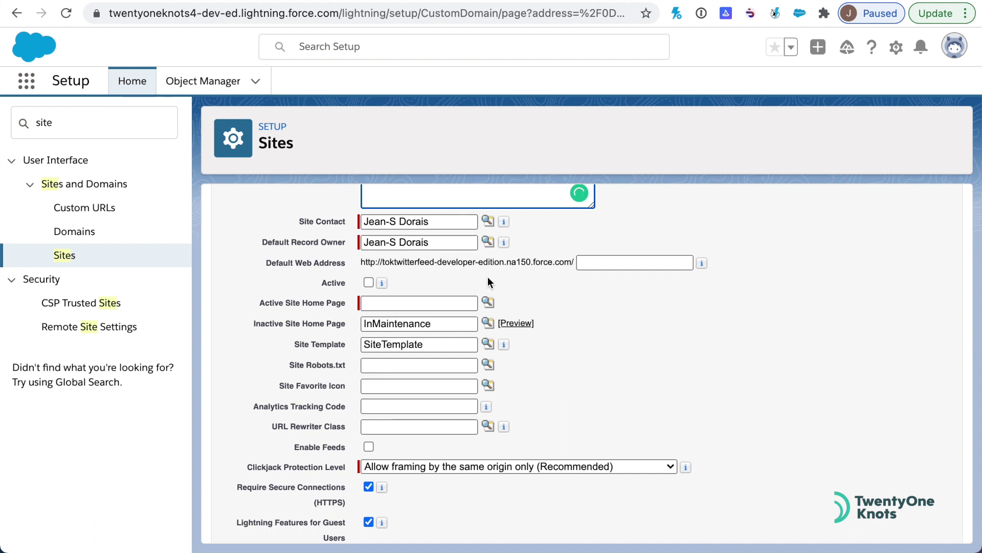
left_click(604, 262)
left_click(607, 262)
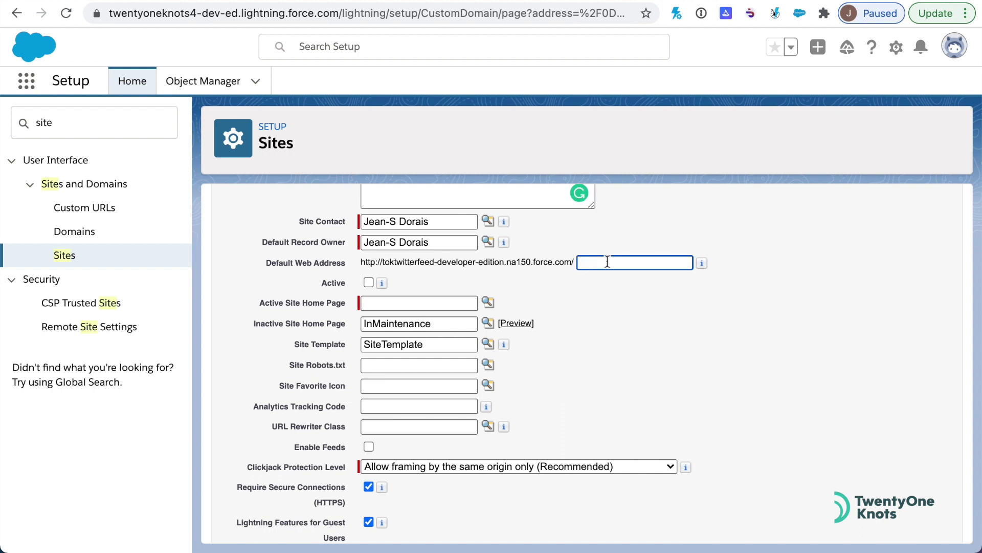
type("TwitterFeed")
left_click(430, 303)
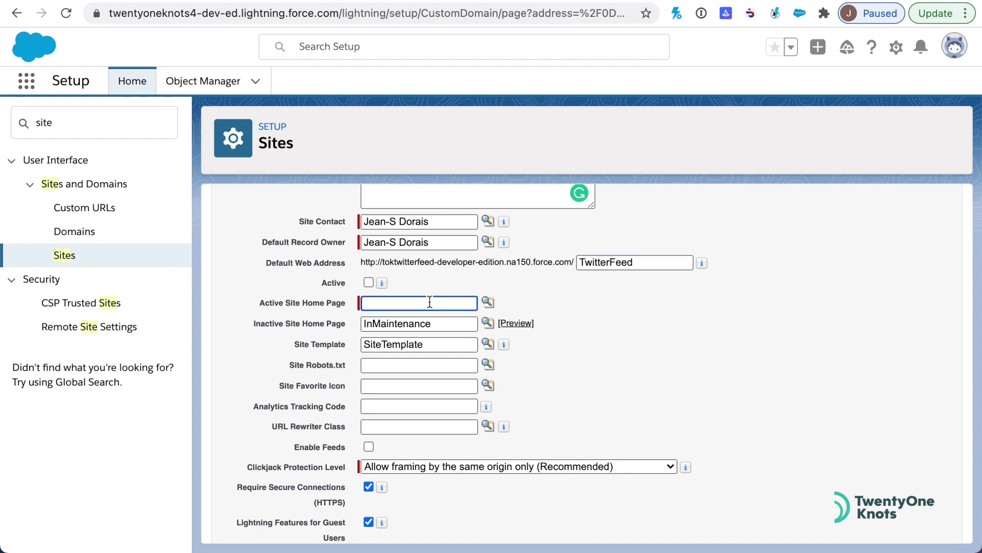
type("TwitterFeed")
scroll(463, 346, "down", 2)
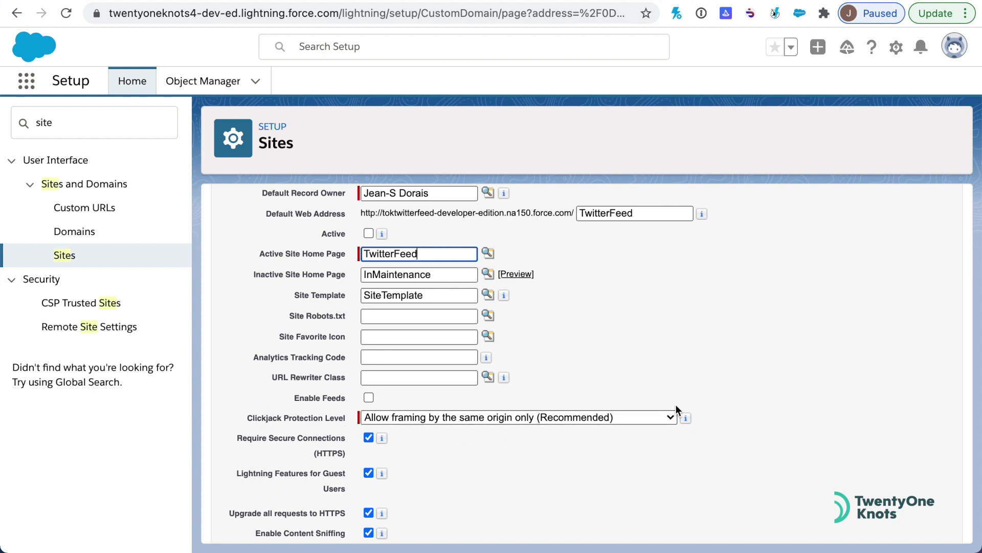
Set clickjack protection to 'Allow framing by any page (No protection)' and save the site.
left_click(670, 416)
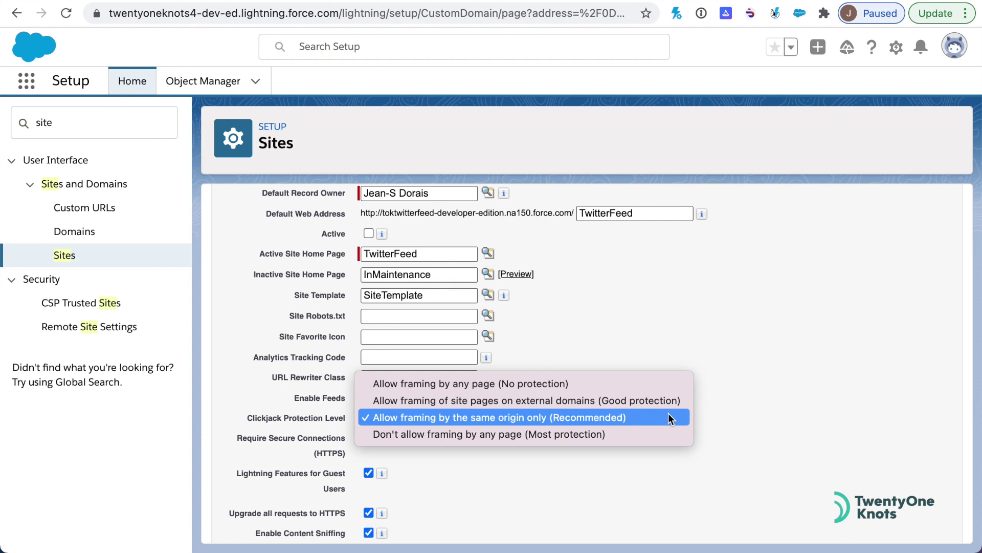
left_click(653, 381)
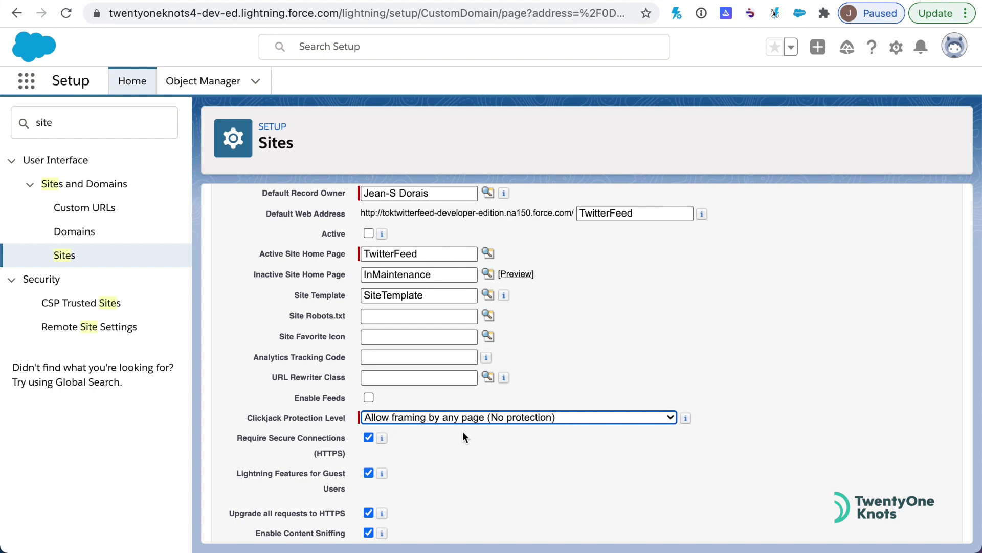
scroll(463, 433, "down", 4)
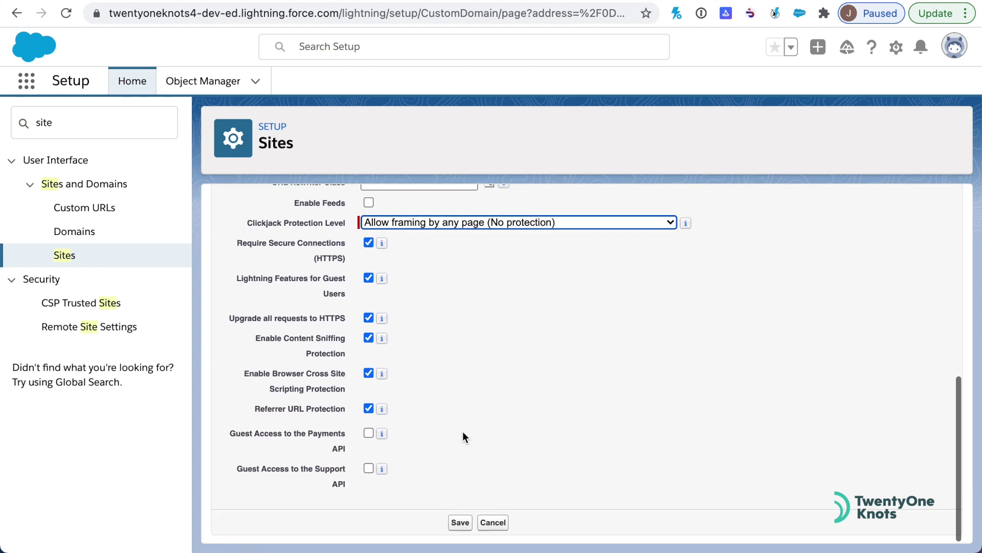
left_click(460, 524)
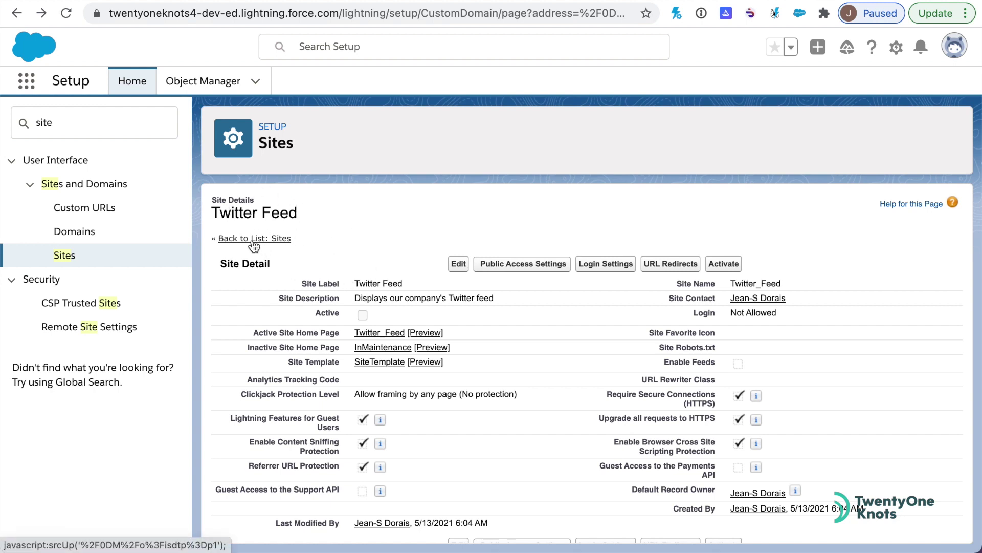
Return to the Sites list and activate the Twitter Feed site.
left_click(252, 239)
scroll(330, 385, "down", 5)
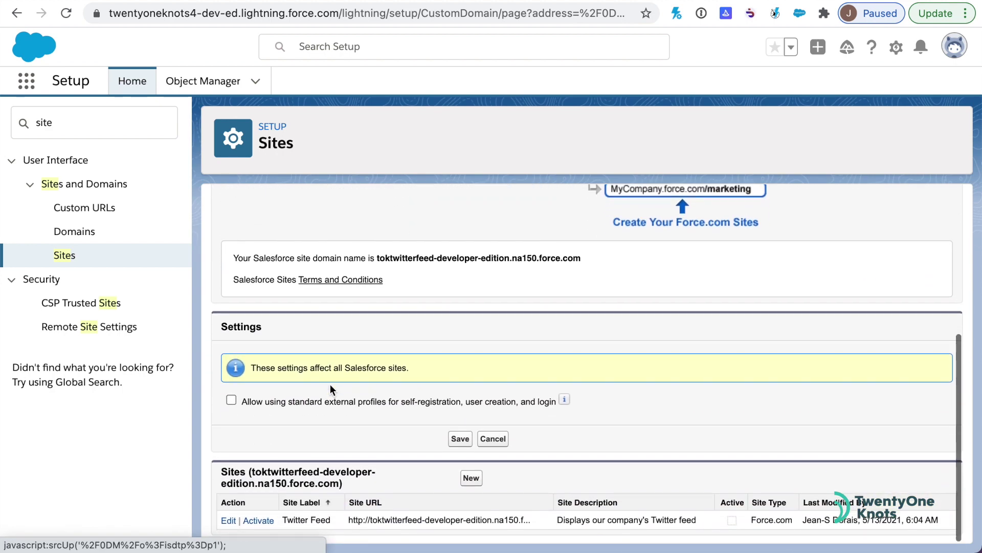
left_click(257, 521)
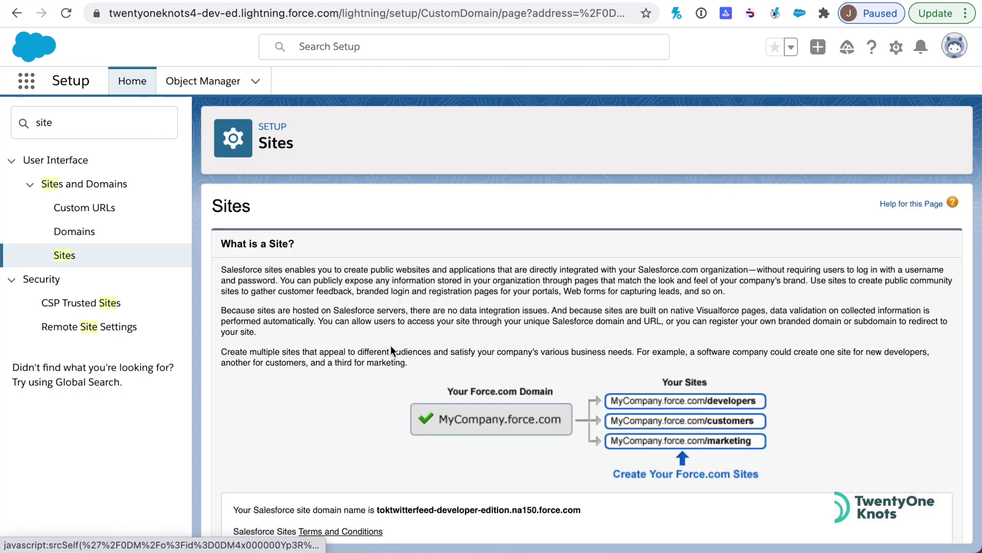
scroll(391, 344, "down", 5)
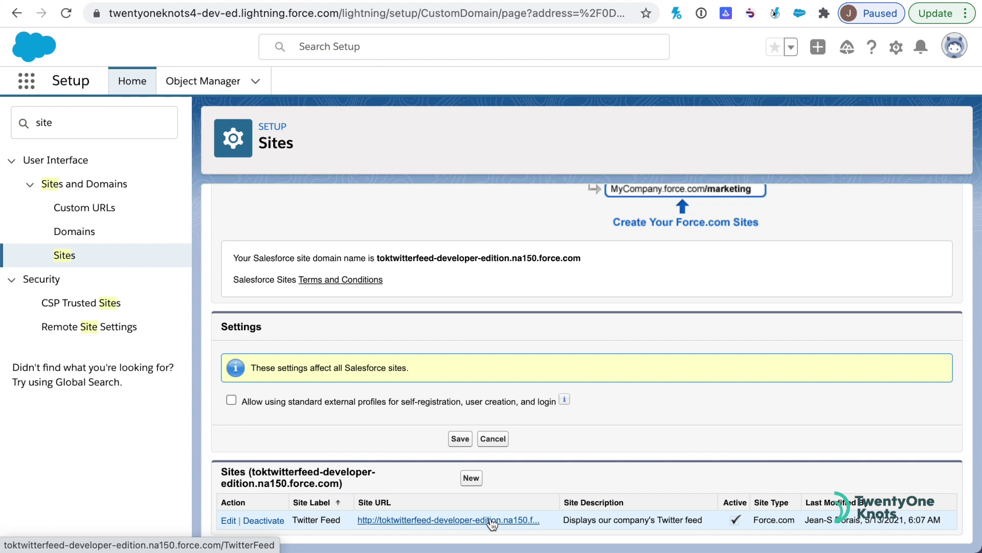
Copy the Twitter Feed site URL, then find My Domain via Quick Find and scroll to Authentication Configuration.
right_click(419, 522)
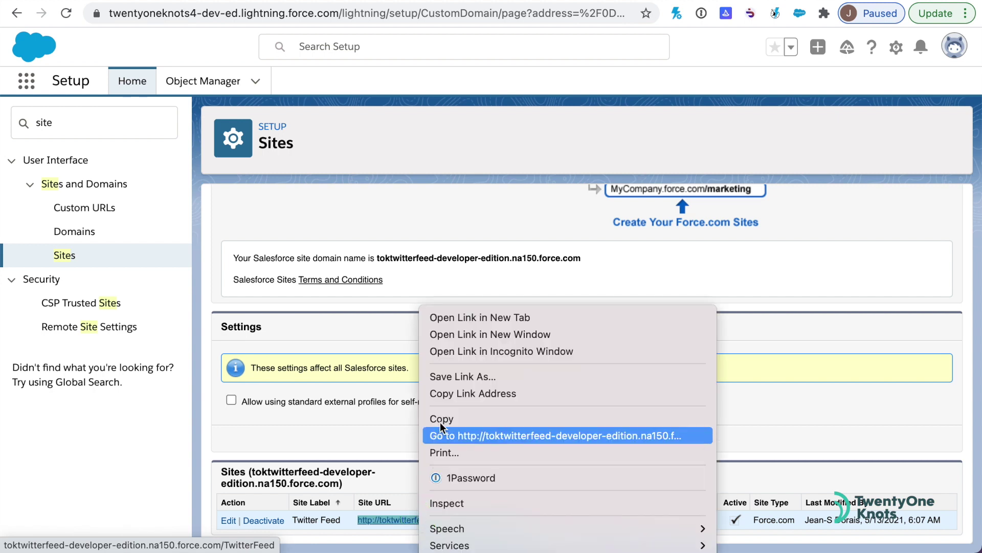
left_click(459, 395)
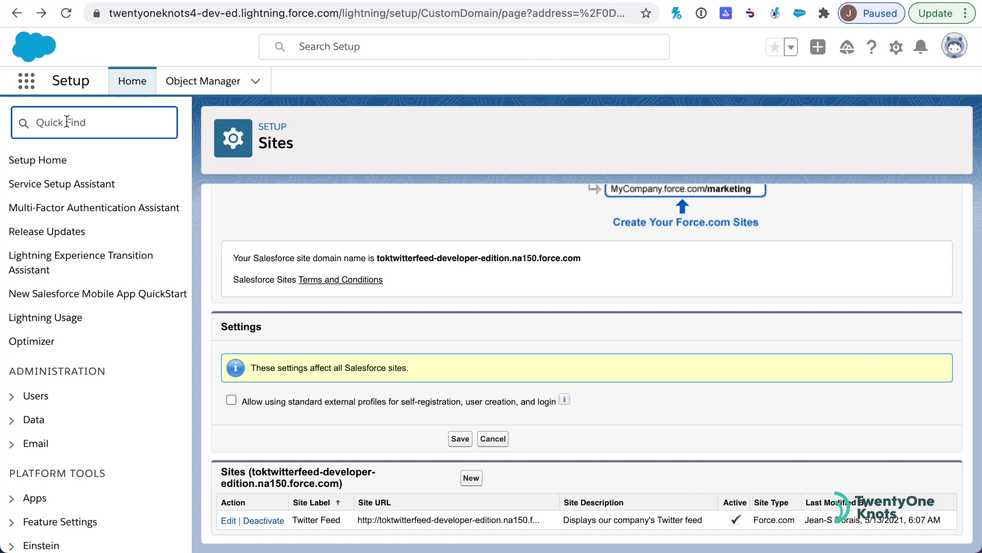
type("my dom")
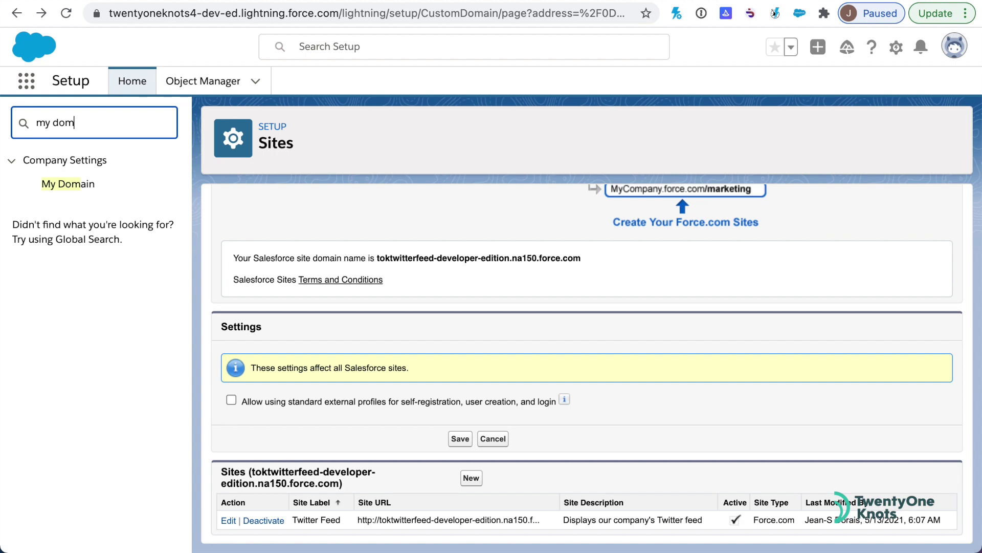
left_click(81, 186)
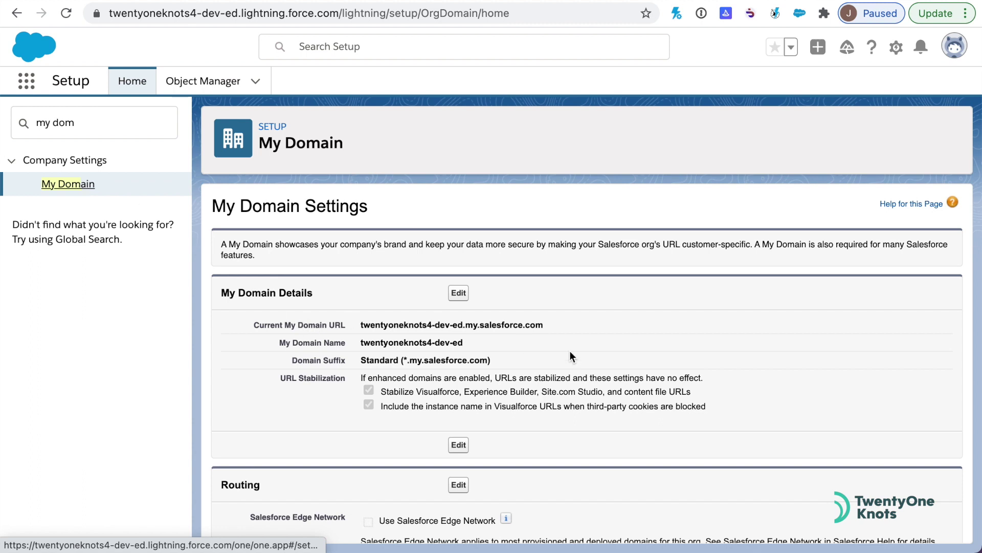
scroll(569, 351, "down", 2)
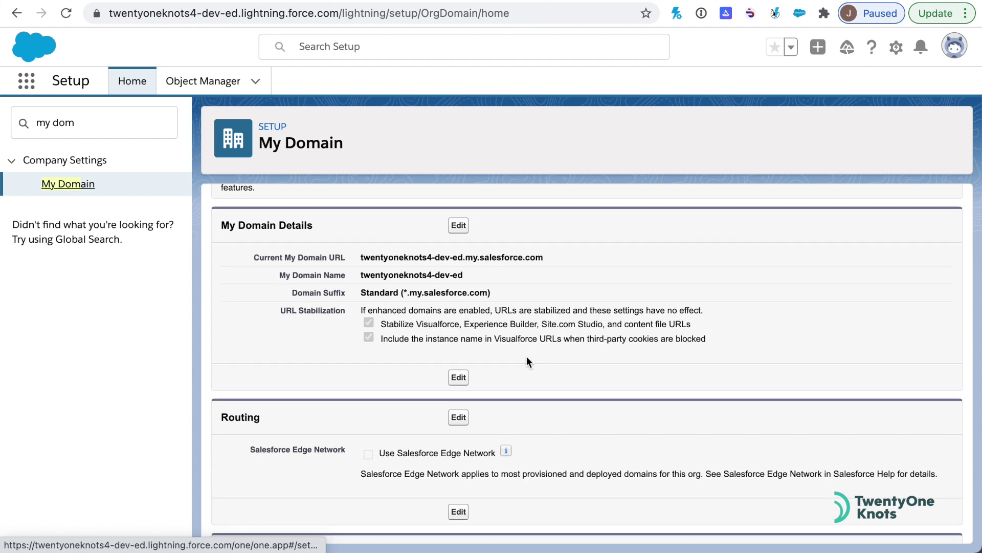
scroll(527, 358, "down", 4)
scroll(527, 358, "down", 2)
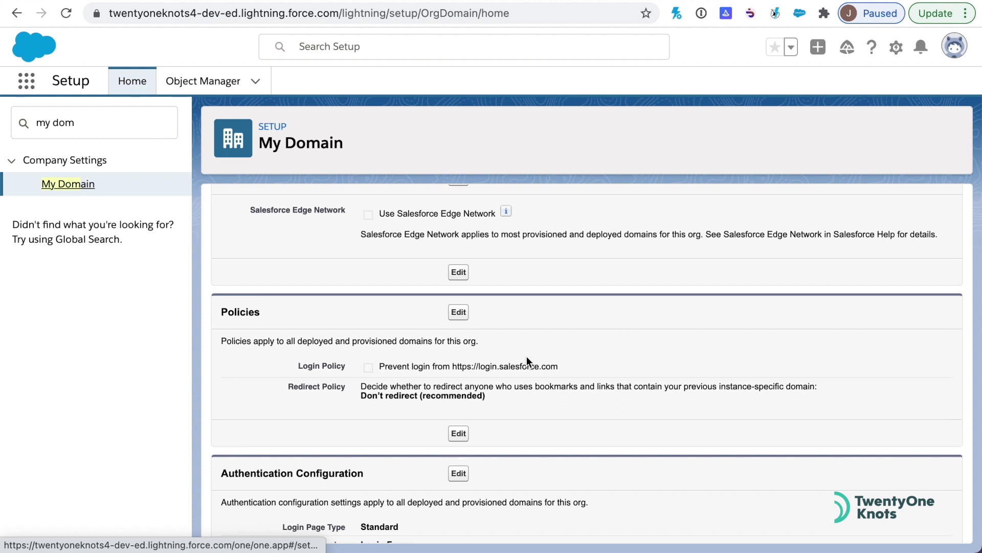
scroll(527, 358, "down", 3)
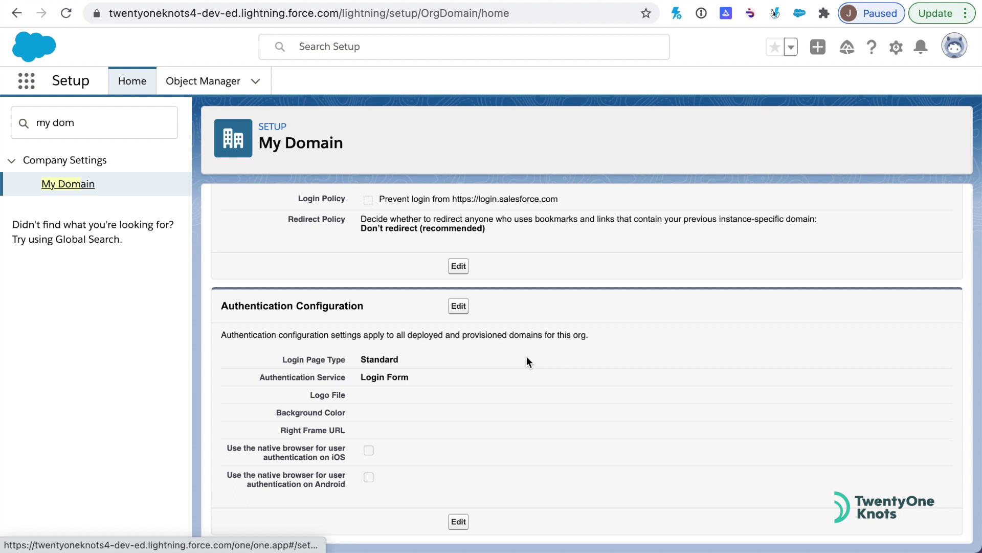
Paste the TwitterFeed site URL as the Right Frame URL, changed to https, and save.
left_click(457, 308)
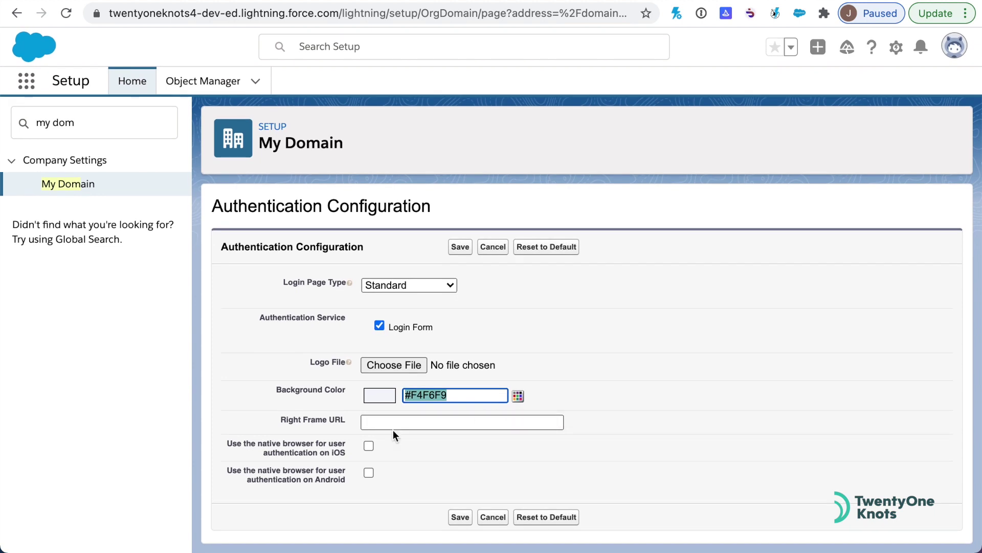
left_click(381, 424)
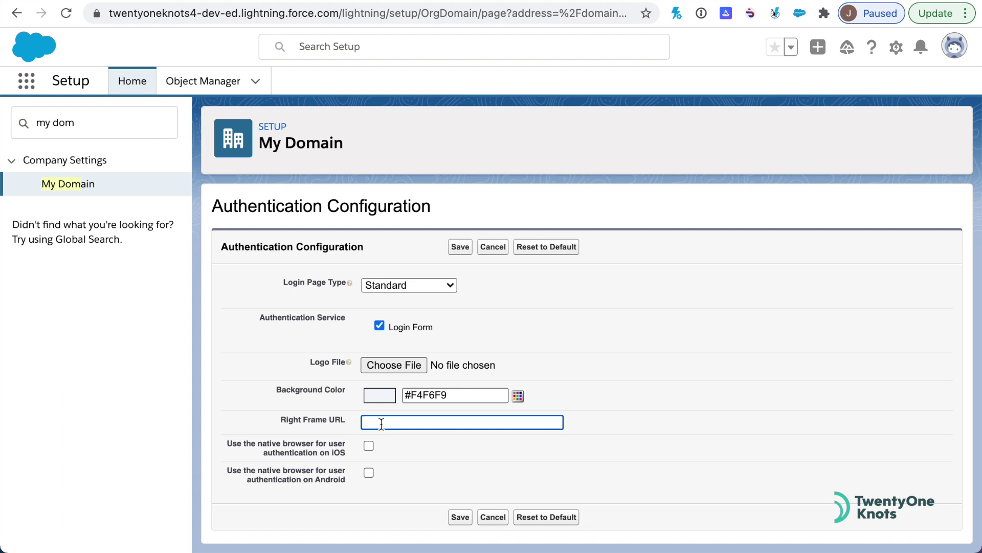
key("super+v")
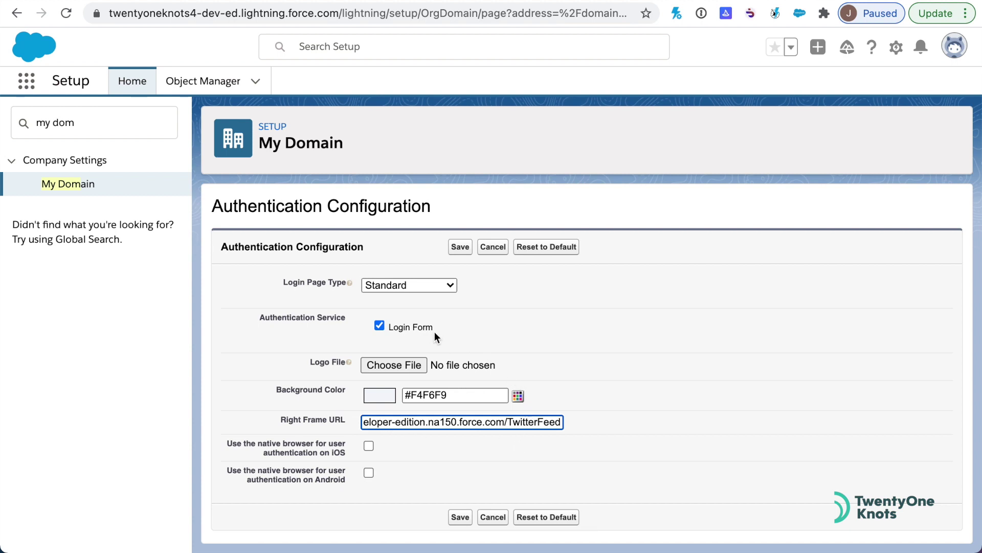
left_click(460, 518)
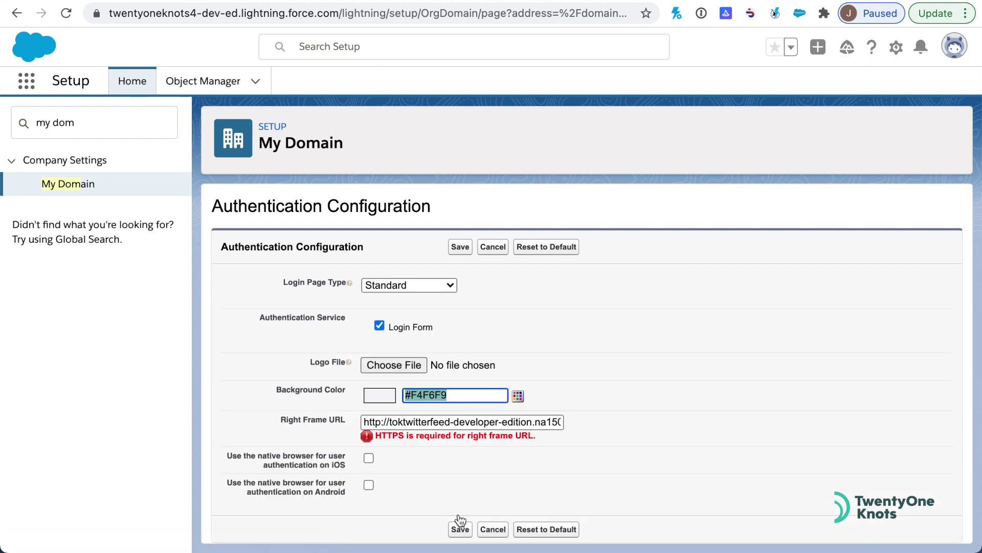
left_click(381, 422)
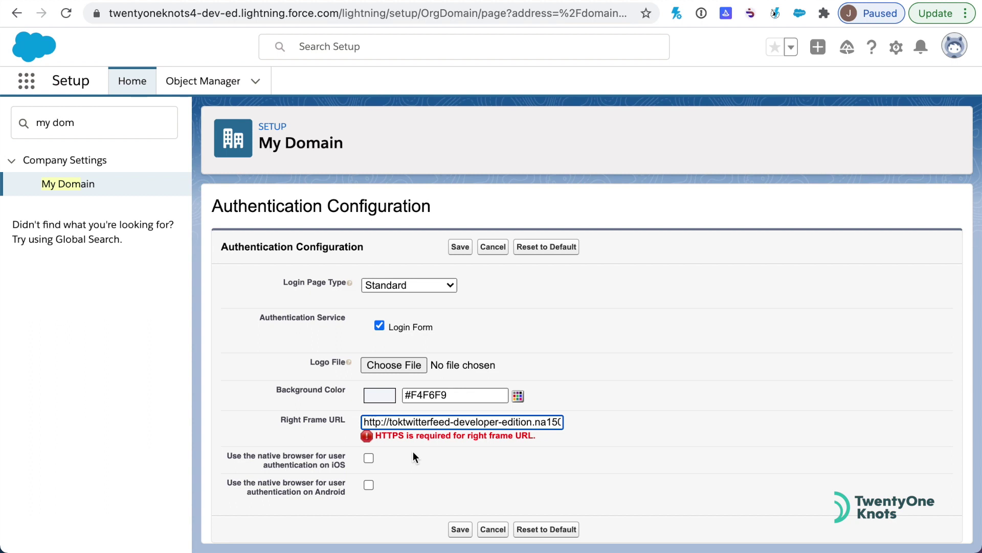
type("s")
left_click(461, 529)
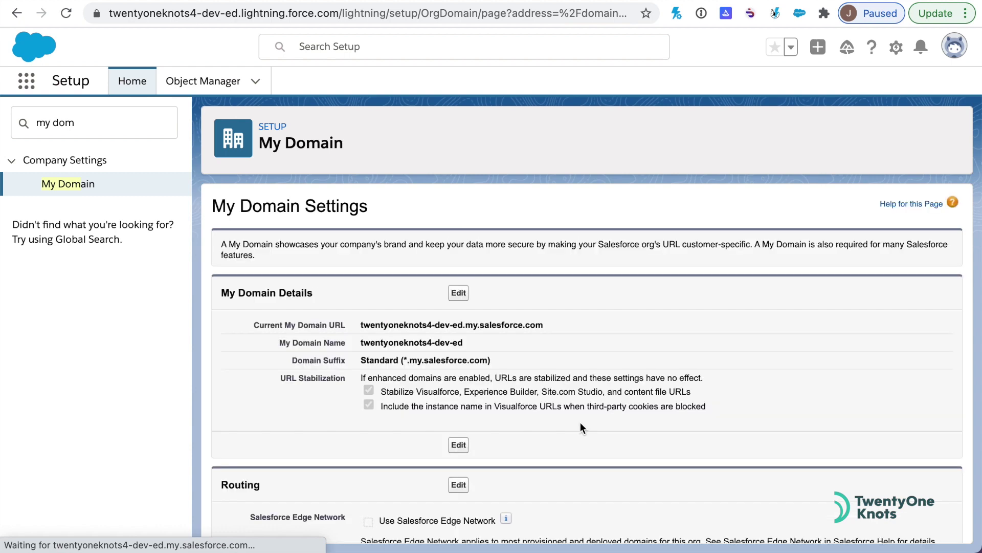
scroll(580, 422, "down", 10)
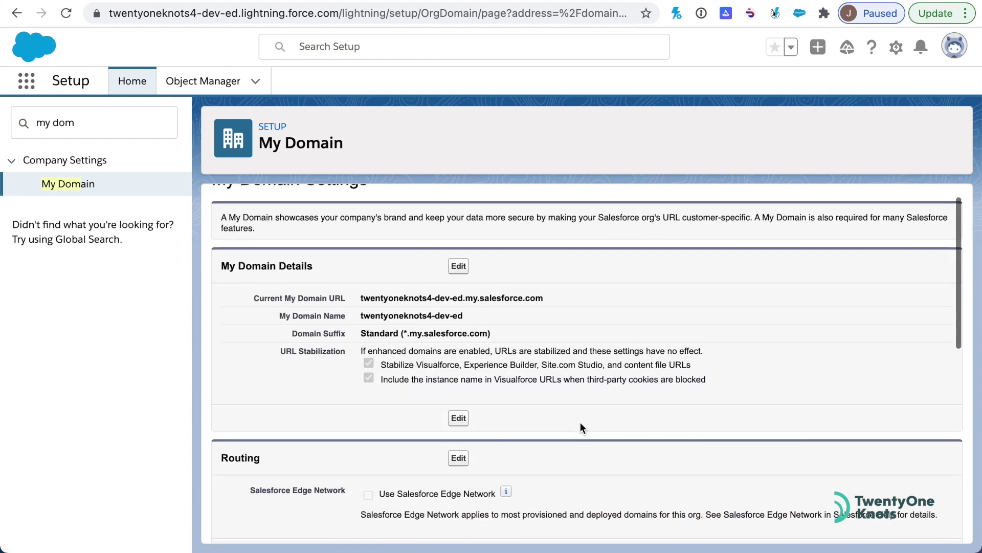
scroll(488, 473, "up", 2)
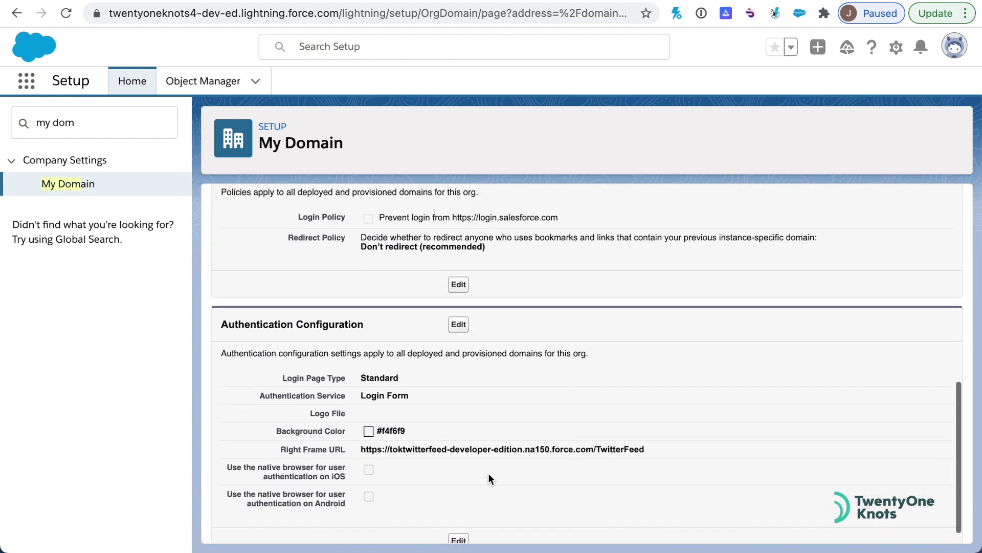
scroll(488, 473, "down", 1)
scroll(488, 473, "up", 1)
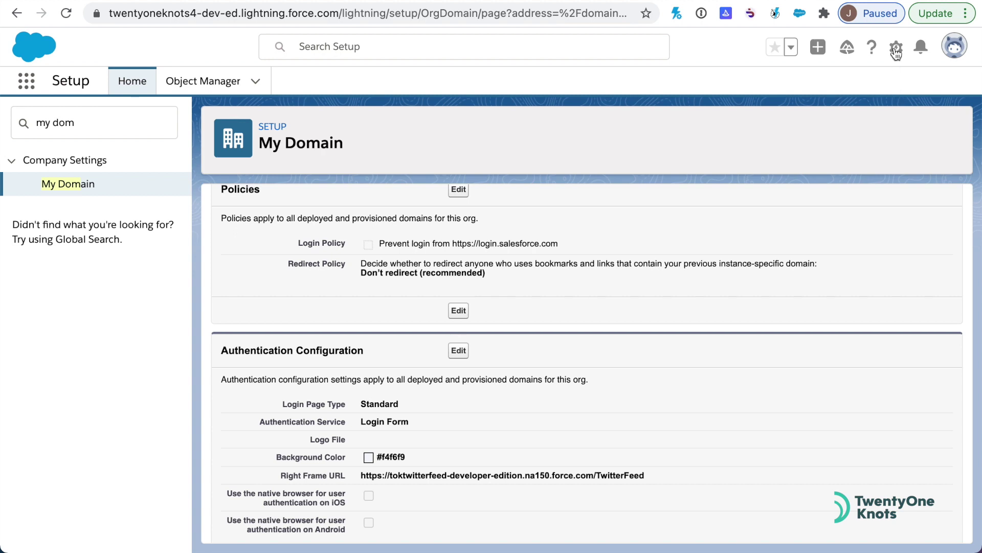
Log out and scroll through the TwentyOne Knots Tweets pane on the login page.
left_click(955, 46)
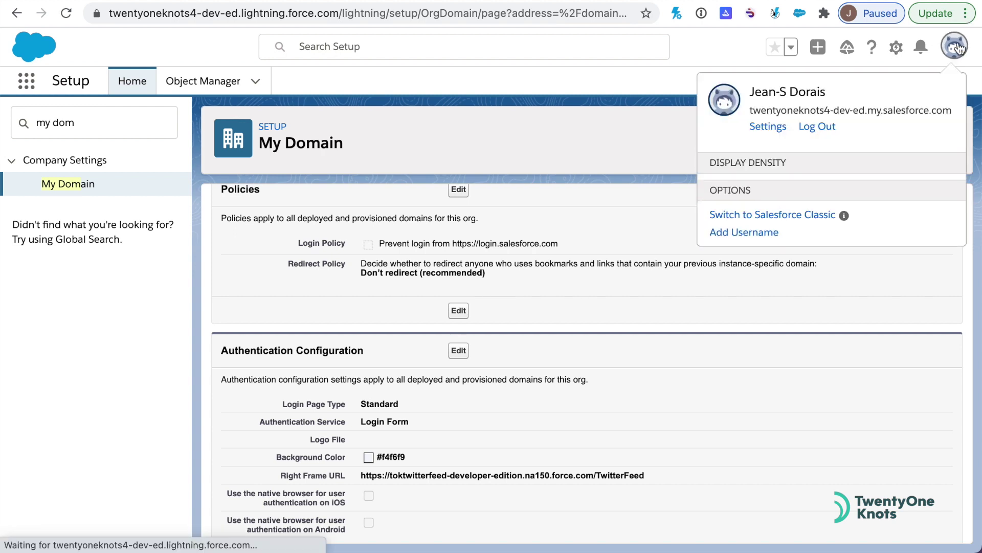
left_click(818, 127)
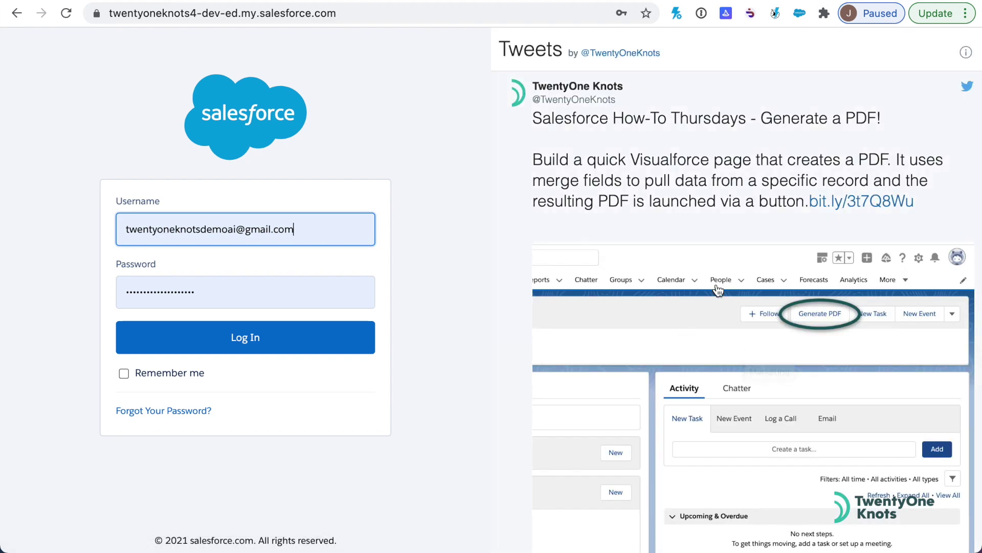
scroll(675, 332, "down", 8)
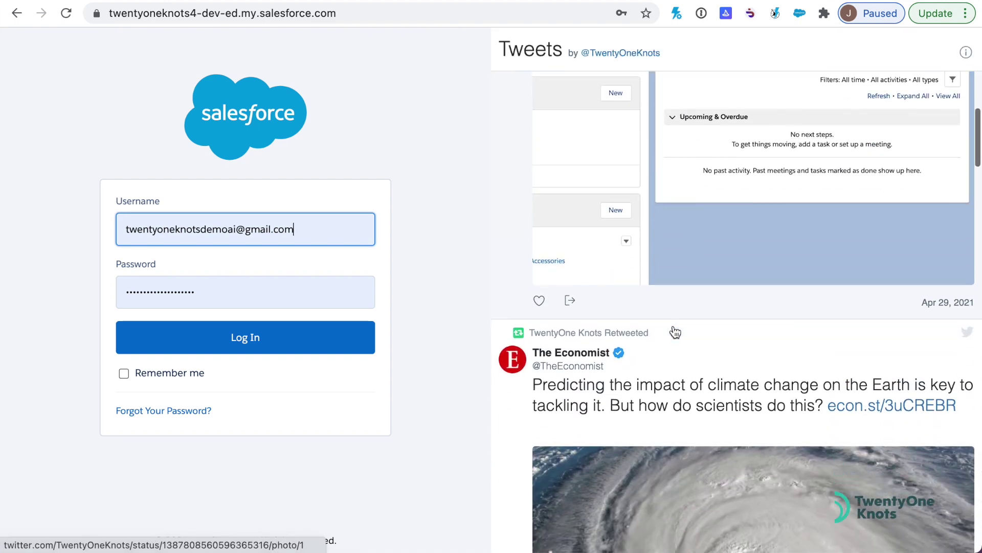
scroll(674, 331, "down", 10)
scroll(674, 331, "up", 6)
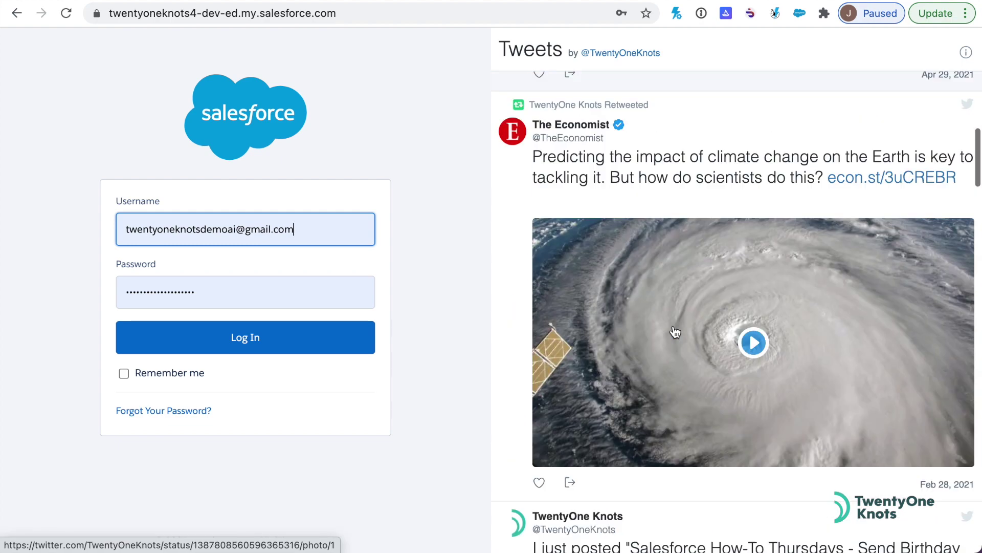
scroll(674, 331, "up", 8)
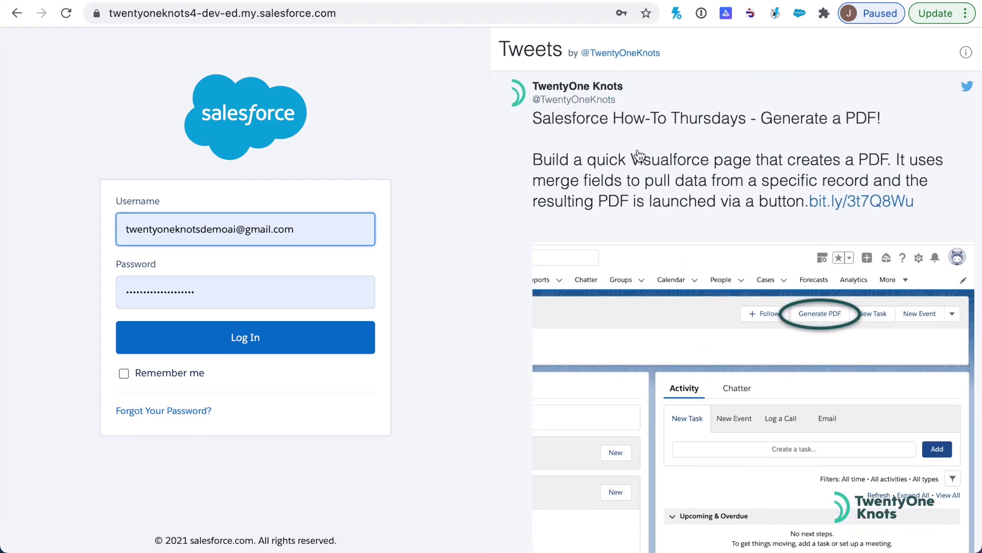